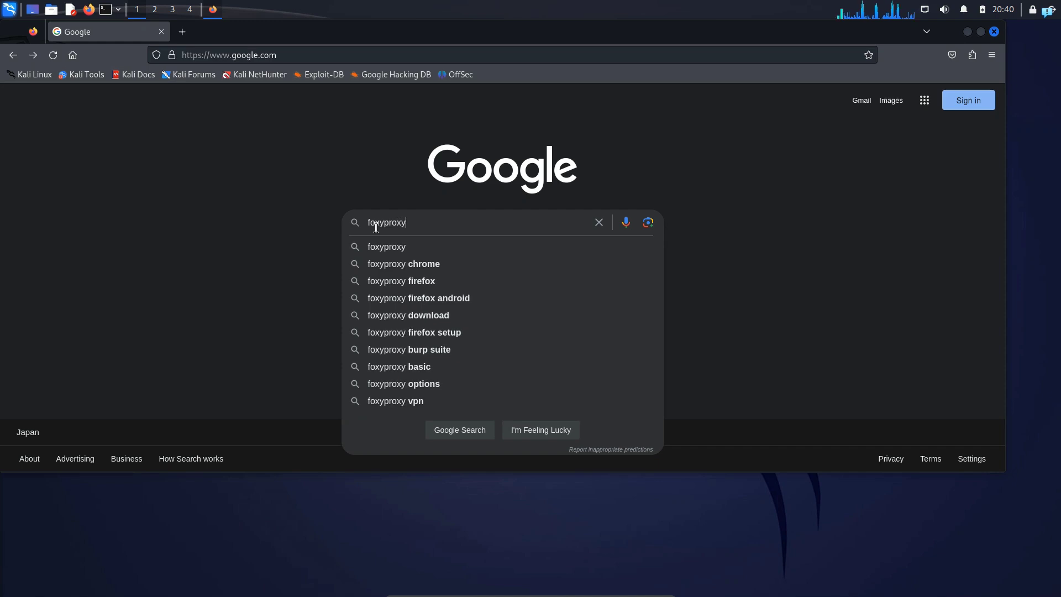
- Search for "foxyproxy firefox" and install the FoxyProxy Standard add-on, allowing it to run in private windows
key(Return)
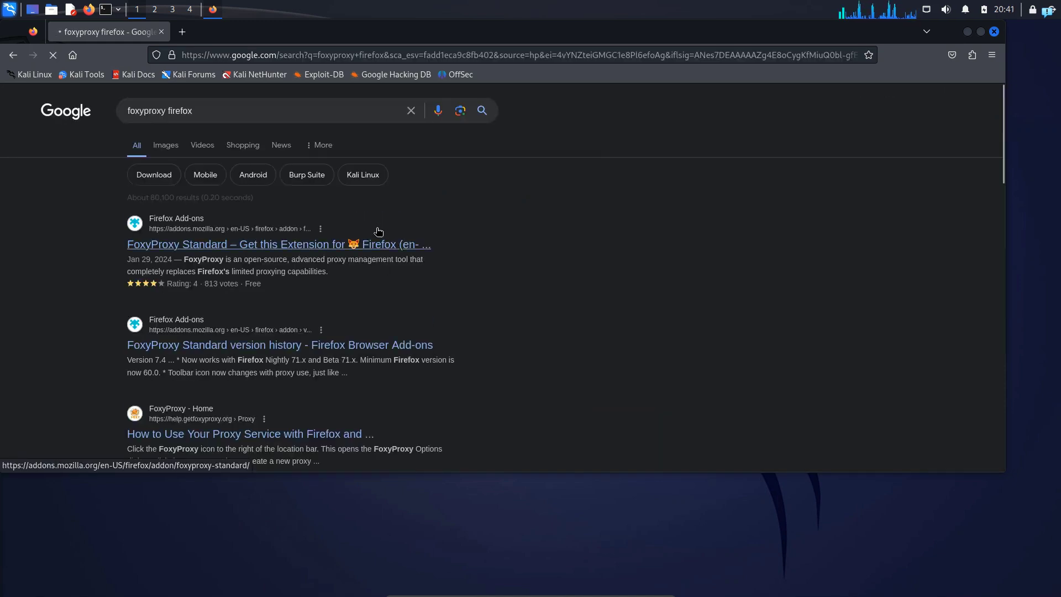
click(163, 251)
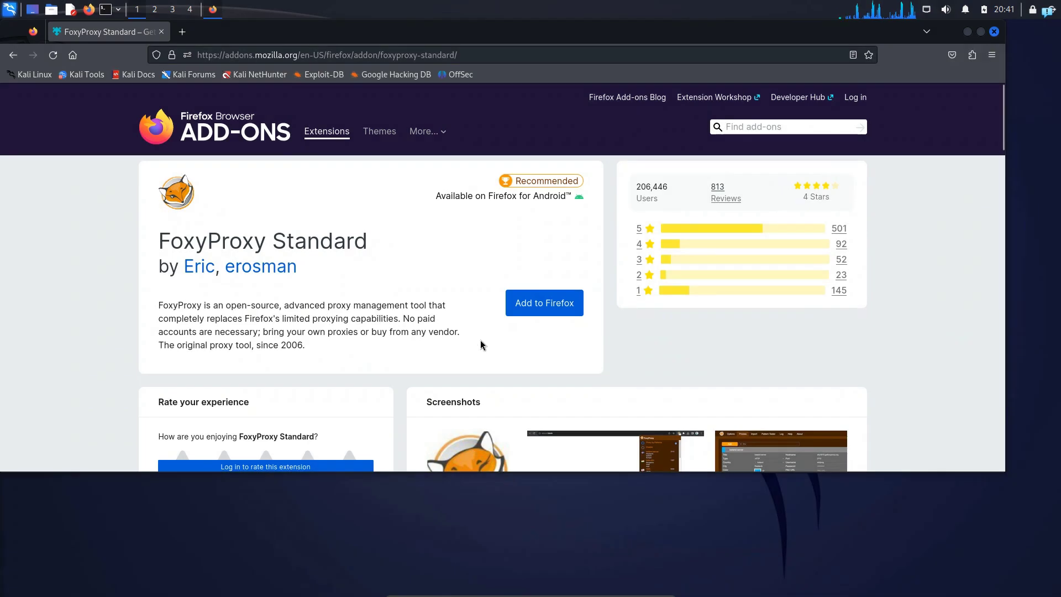
click(542, 309)
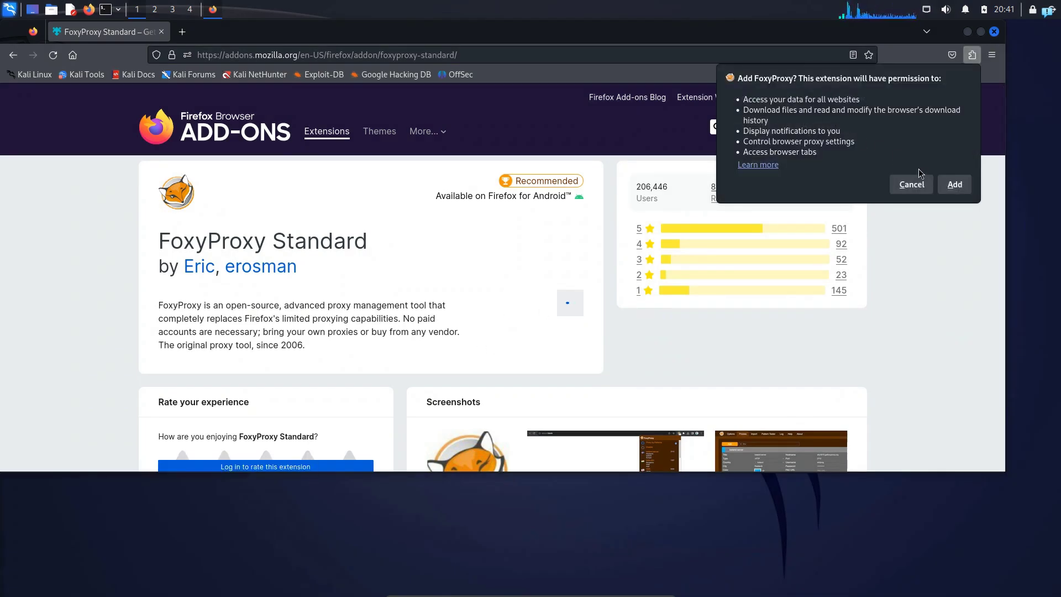
click(956, 188)
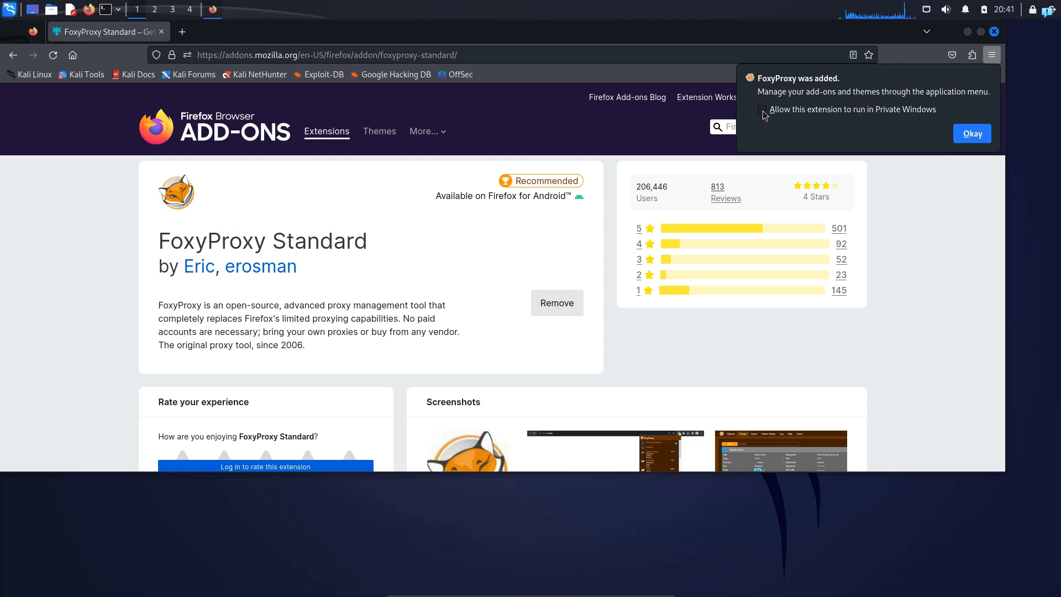
click(764, 111)
click(972, 134)
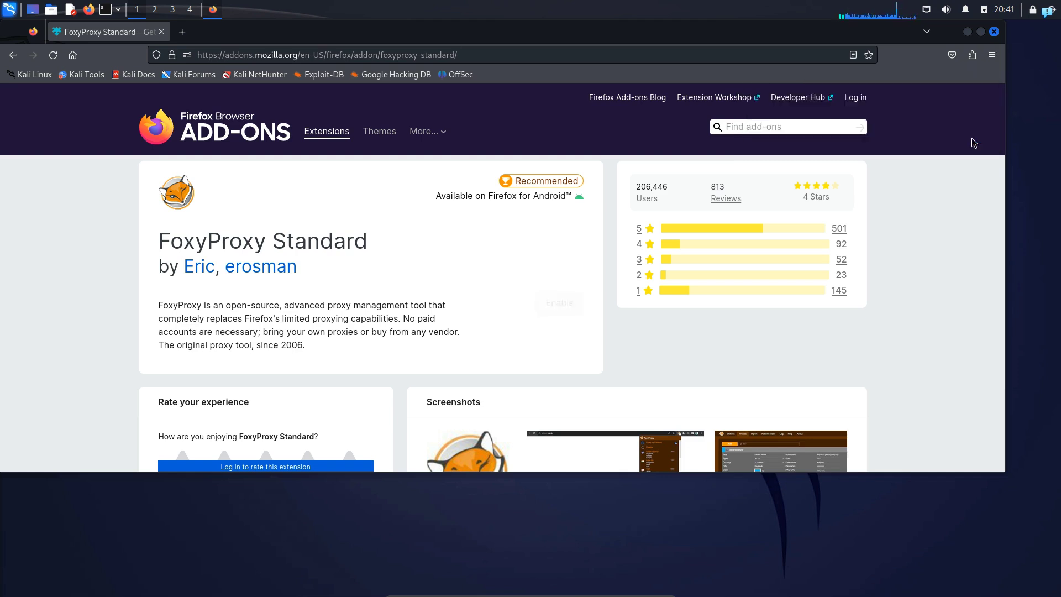
- Open the FoxyProxy extension's options and add a new blank proxy entry to its proxies
click(973, 54)
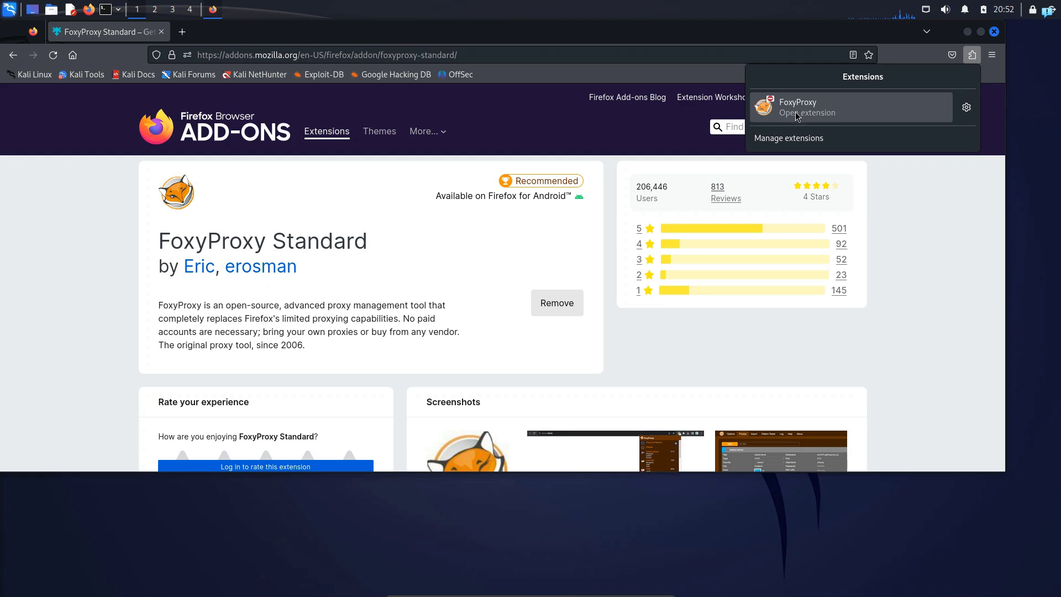
click(971, 58)
click(971, 57)
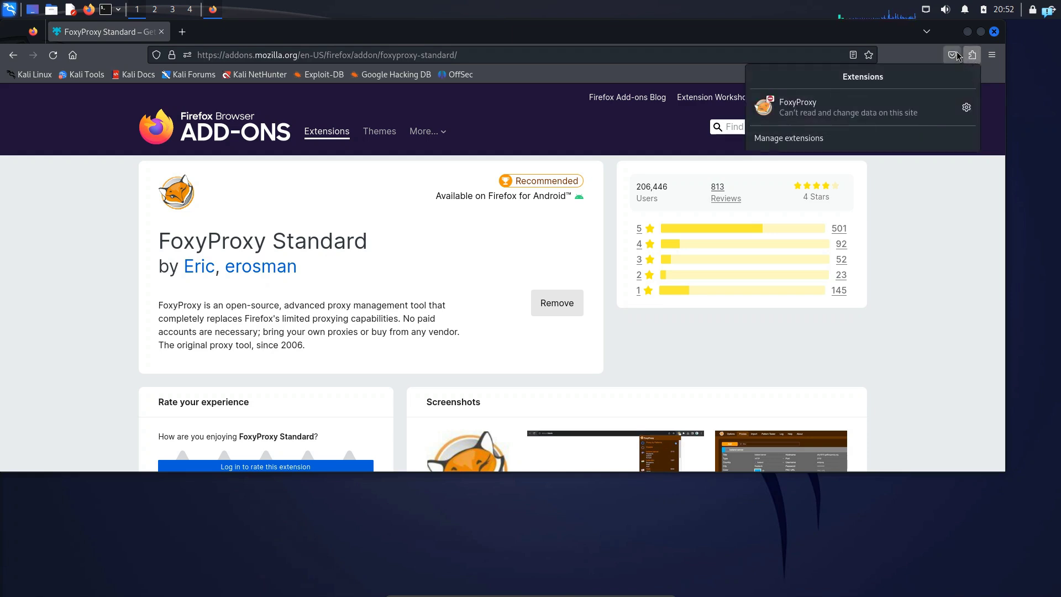
click(818, 110)
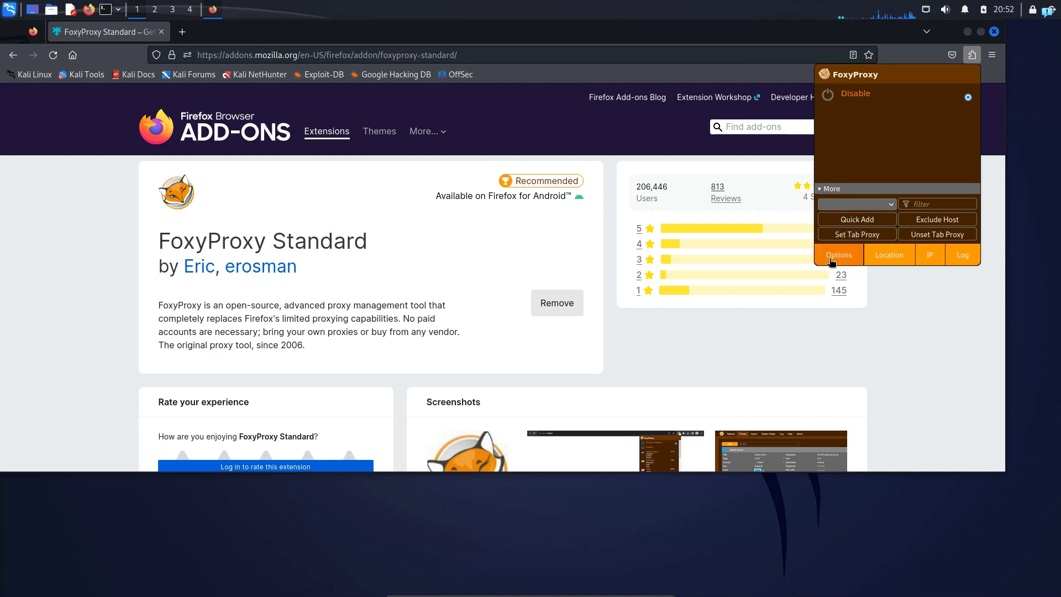
click(836, 256)
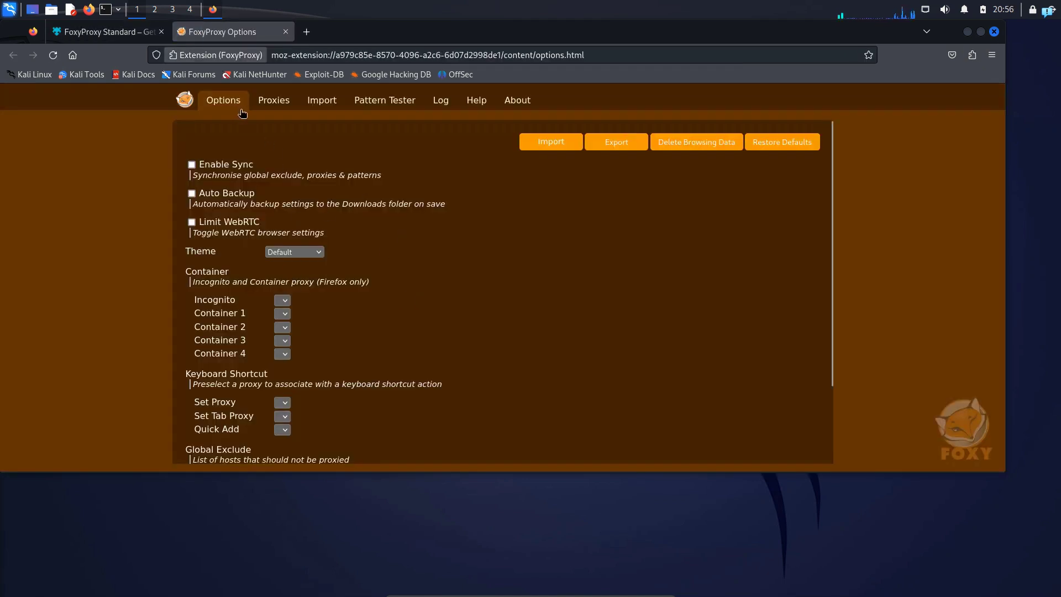
click(270, 107)
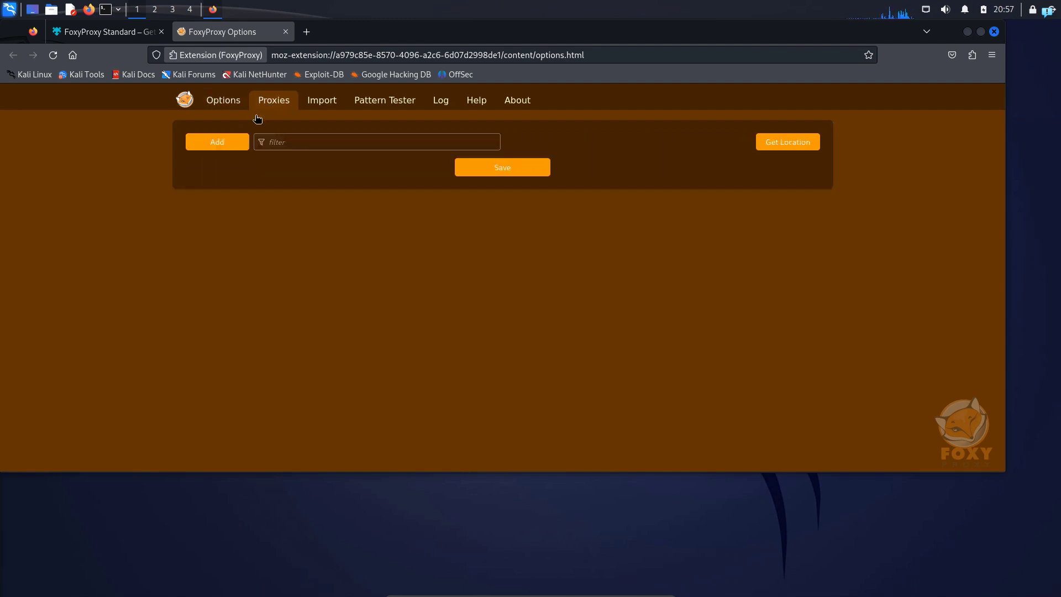
click(216, 142)
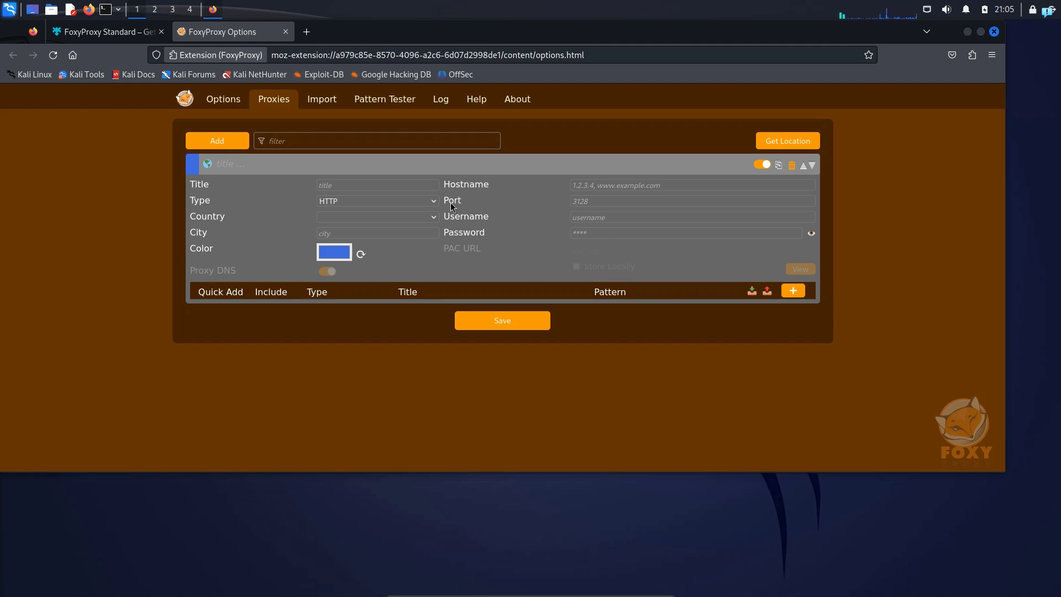
- Launch Burp Suite with a temporary project and Burp defaults, and open its proxy settings to check the listener's address
click(10, 14)
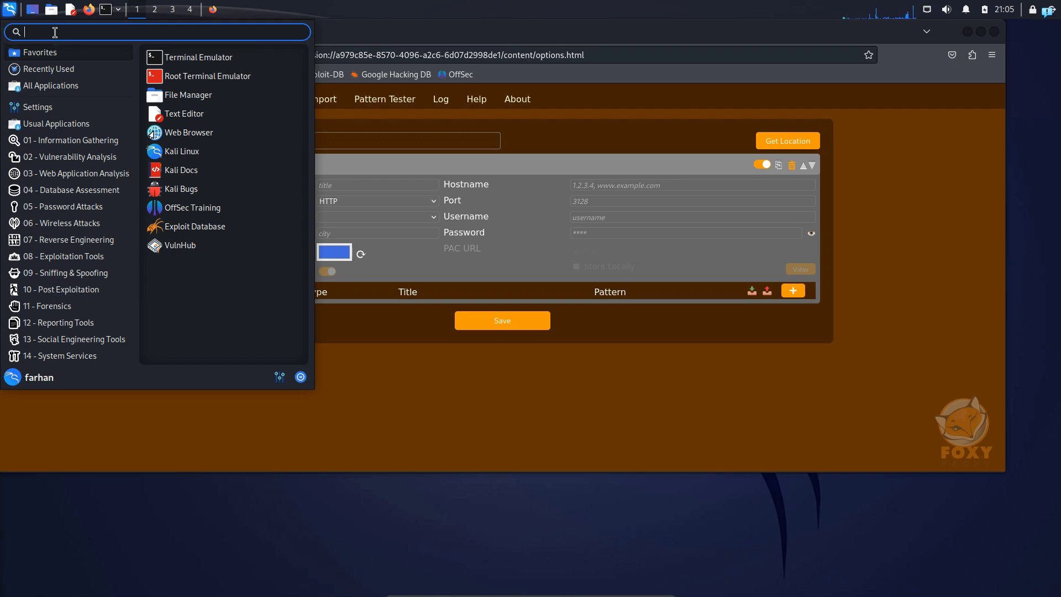
text(burpsuite)
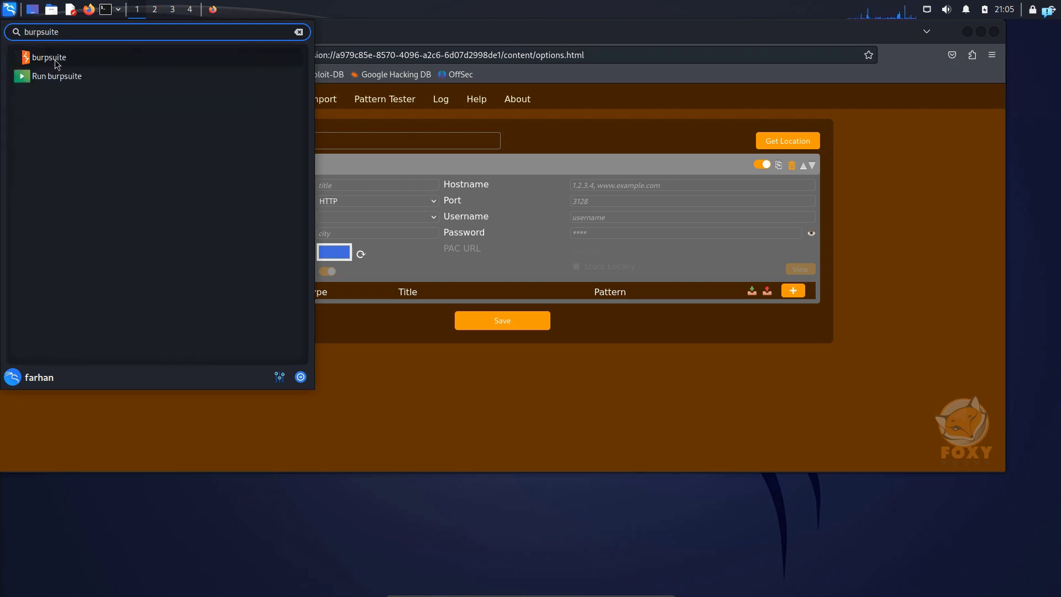
click(57, 63)
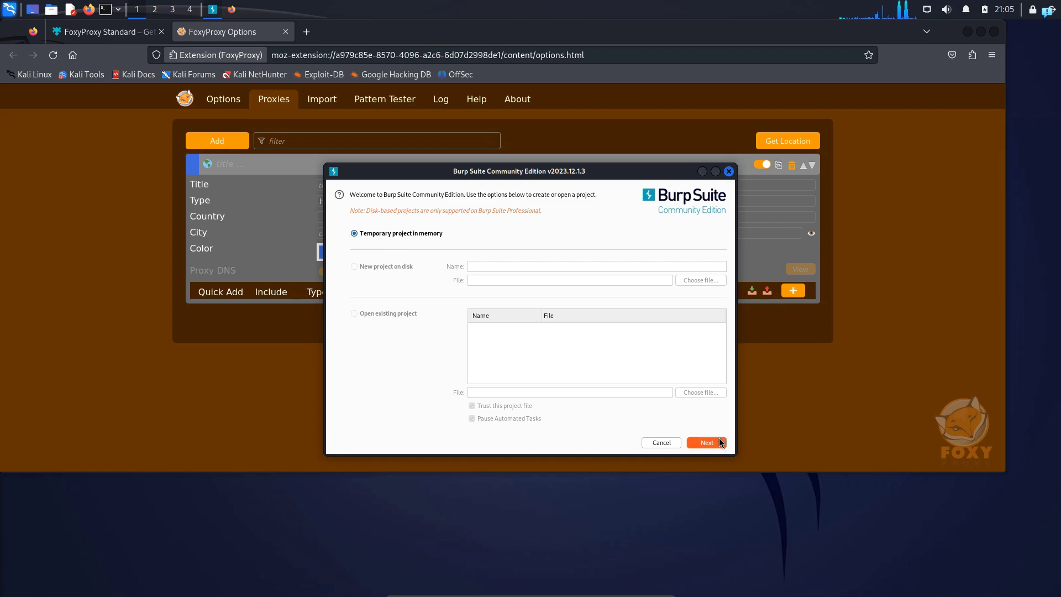
key(Return)
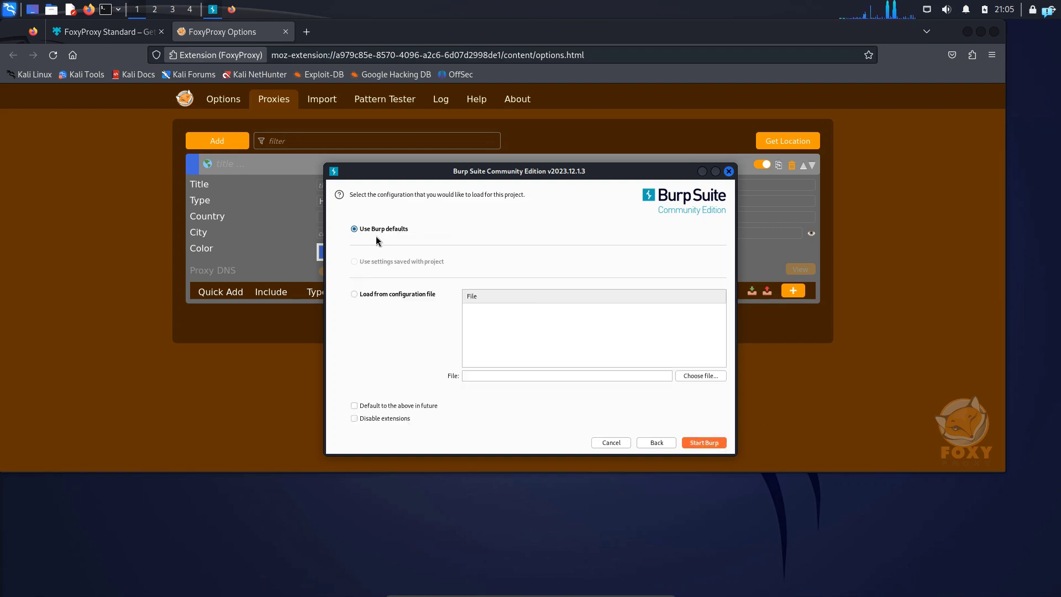
click(700, 445)
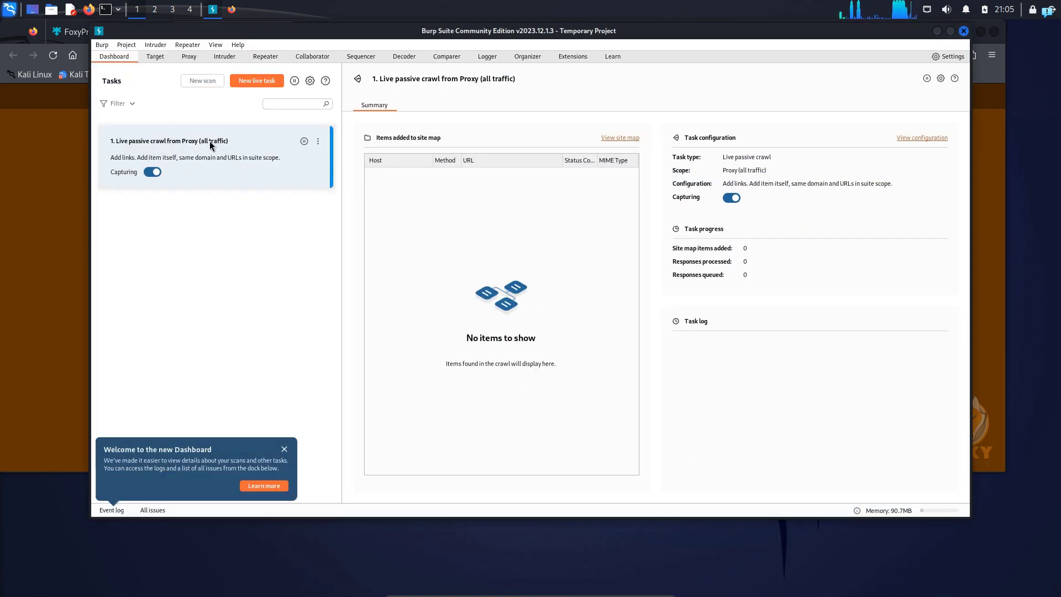
click(190, 57)
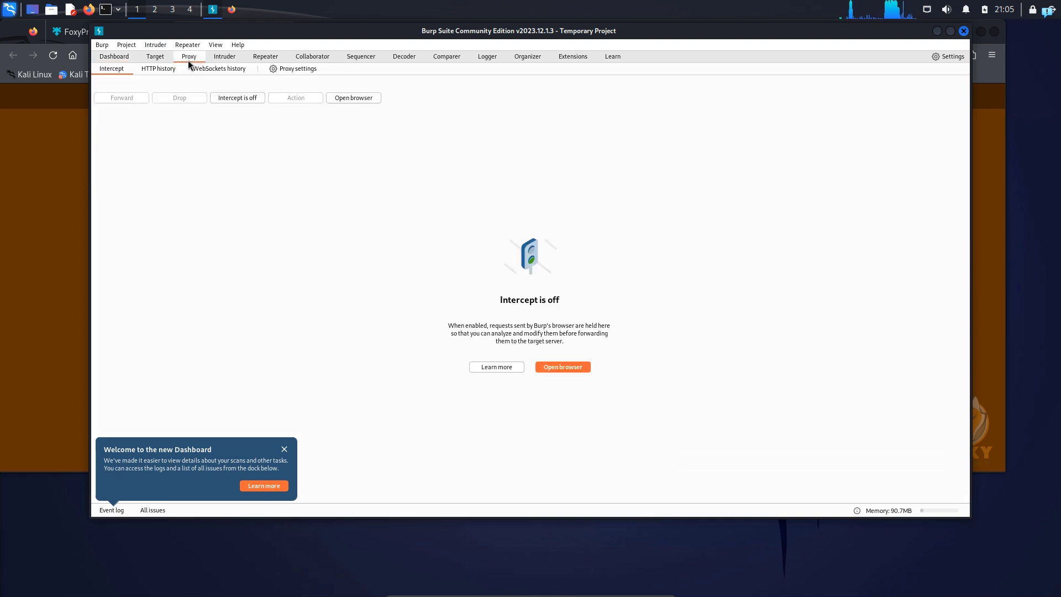
click(281, 68)
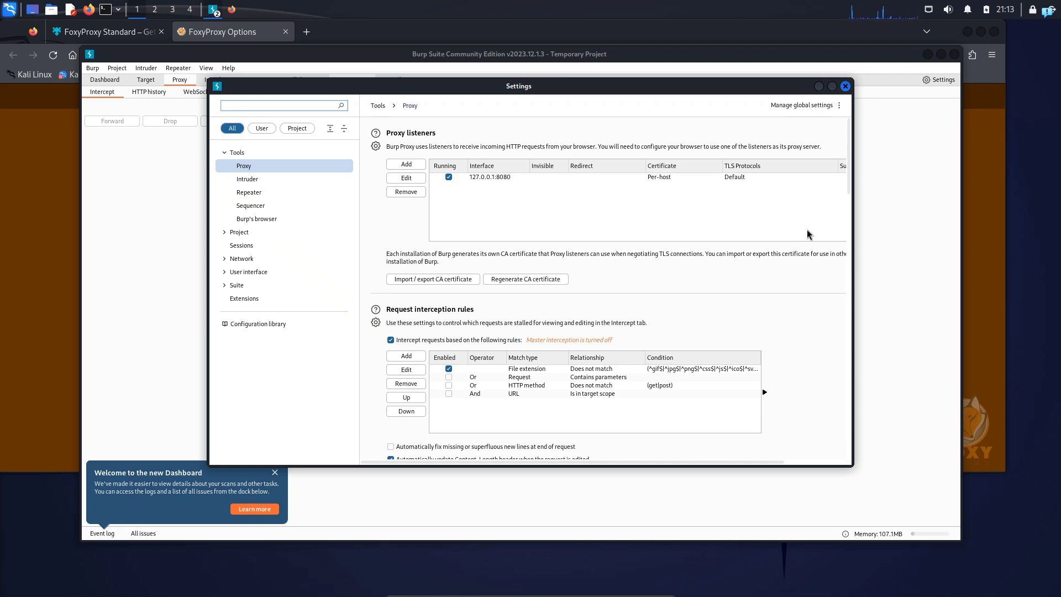
- Switch to Firefox and save the new FoxyProxy entry with hostname 127.0.0.1 and port 8080
click(987, 252)
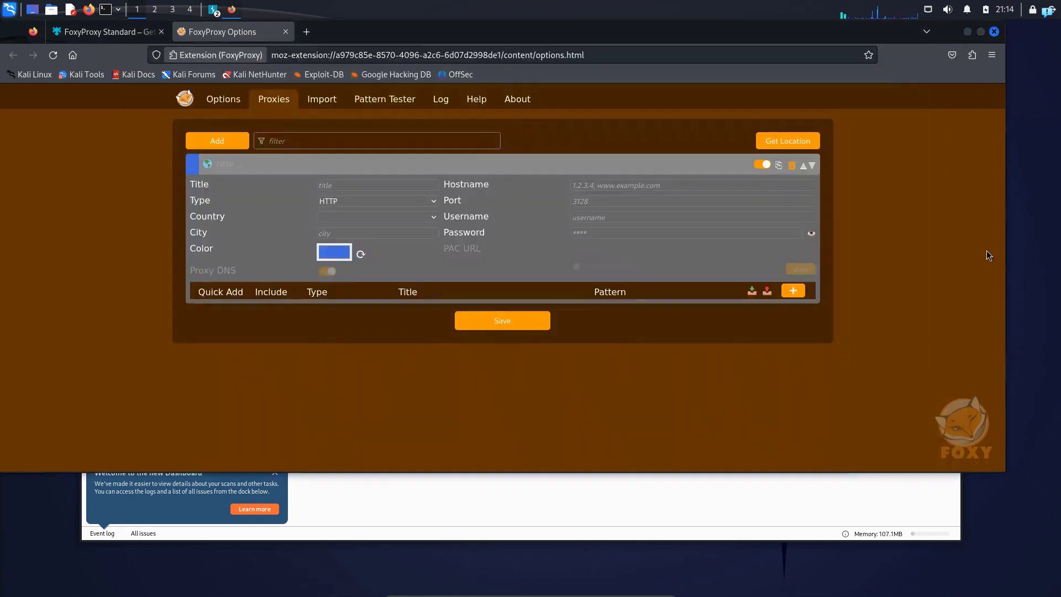
click(609, 186)
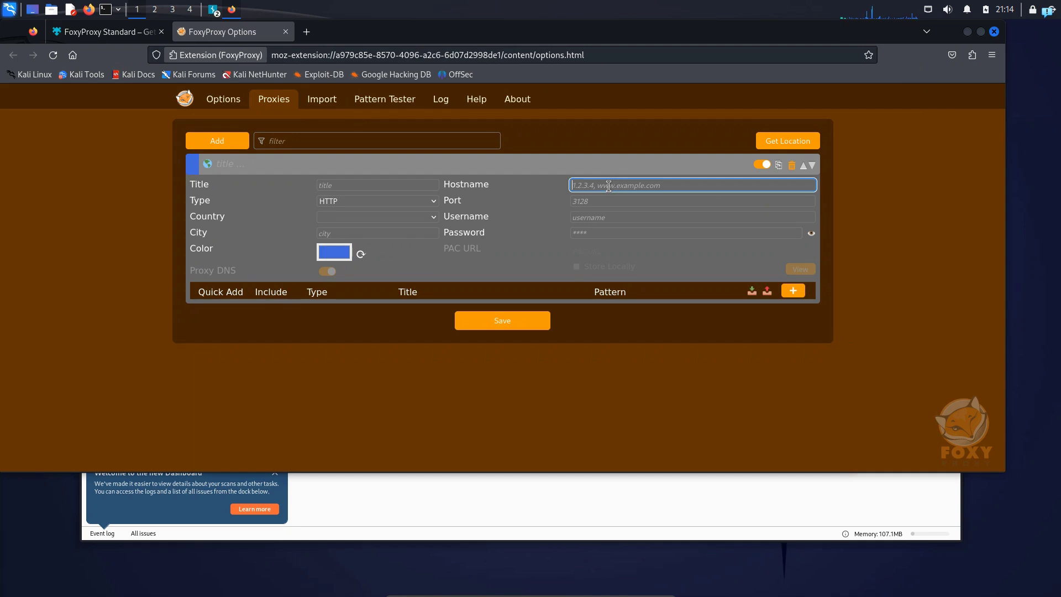
text(127.0.0.1)
click(613, 201)
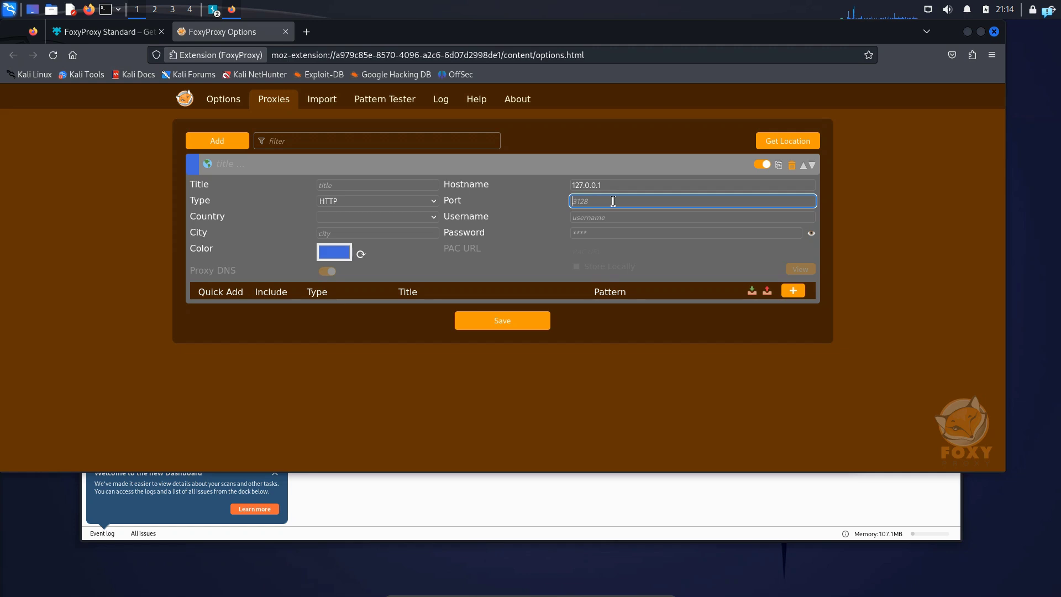
text(8080)
click(521, 321)
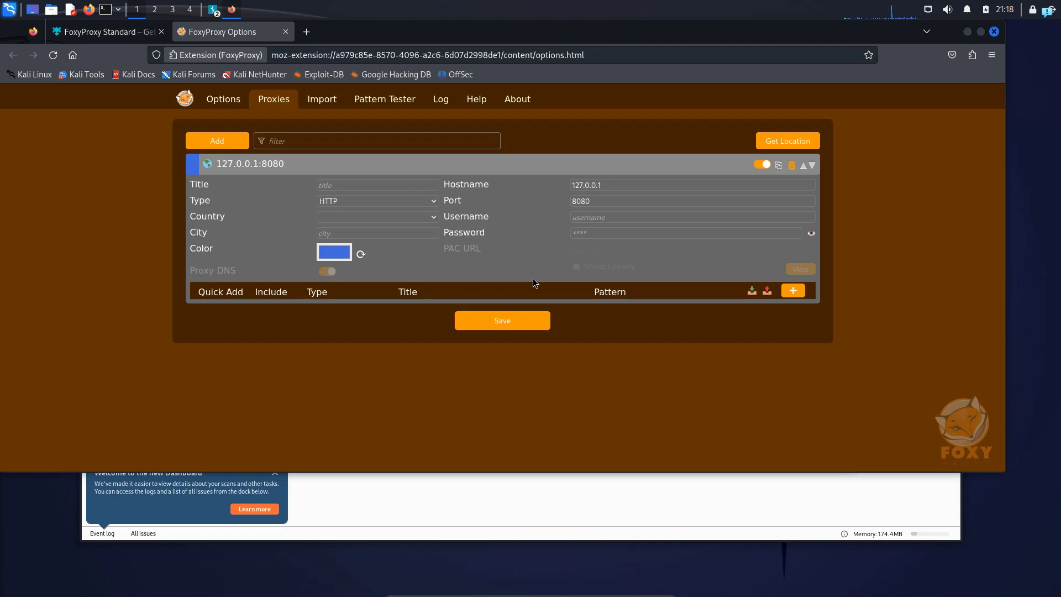
- Activate the 127.0.0.1:8080 proxy in the FoxyProxy extension, and switch to Burp Suite to turn request interception on
click(972, 54)
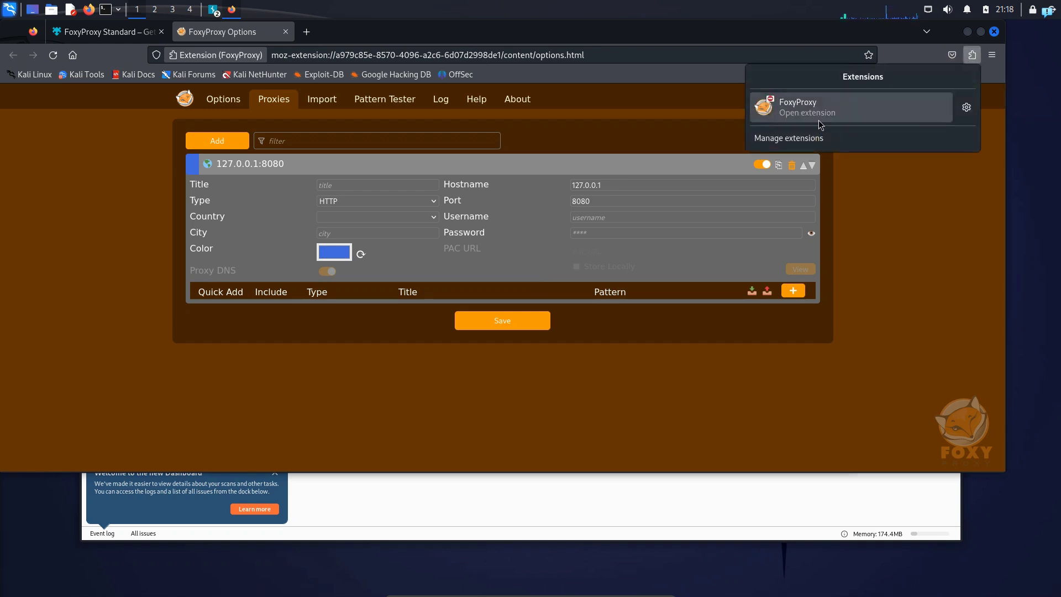
click(821, 122)
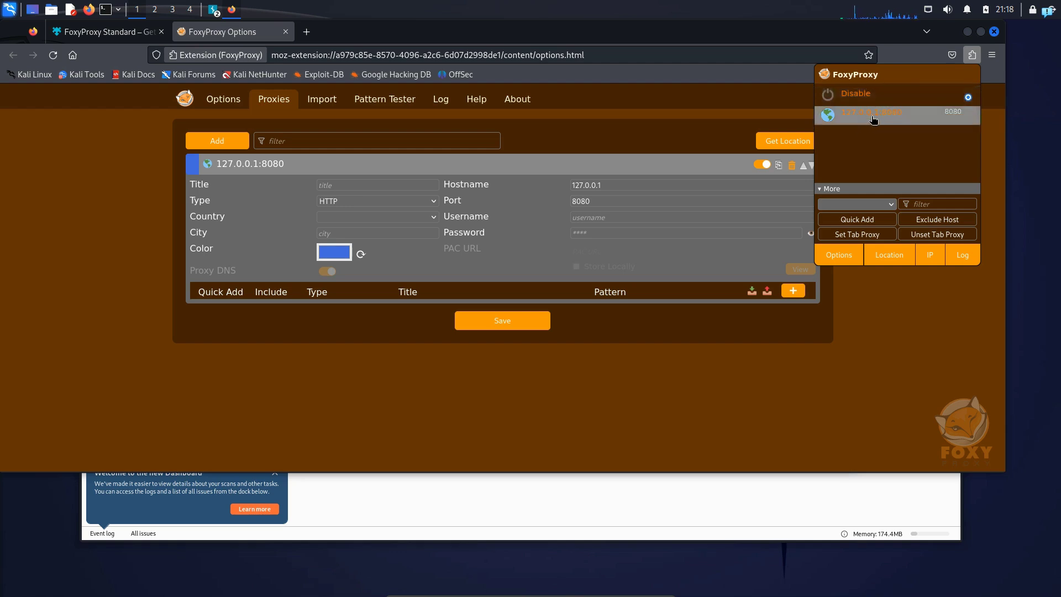
click(873, 119)
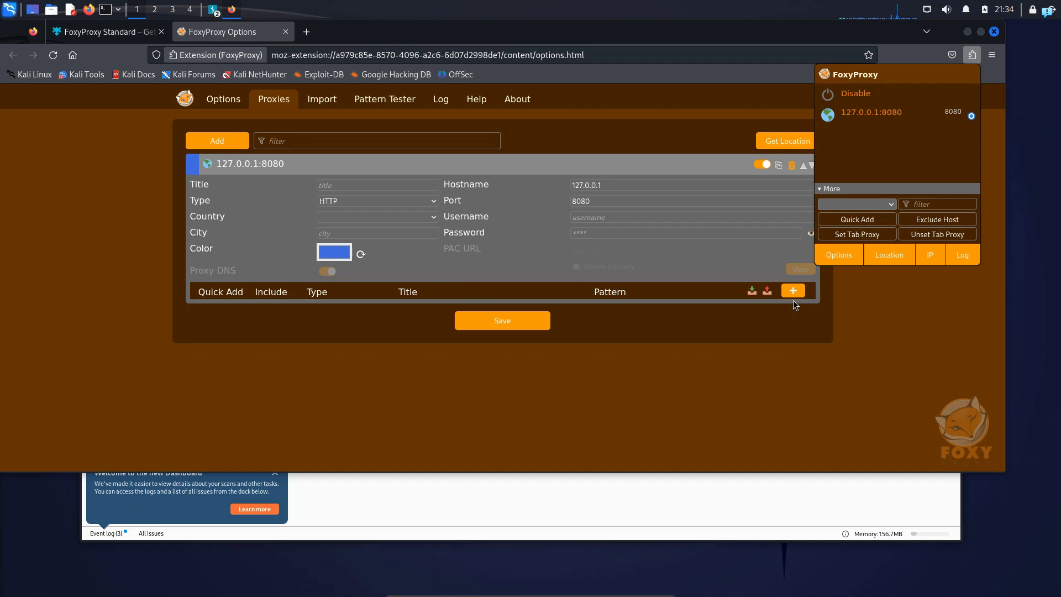
click(403, 502)
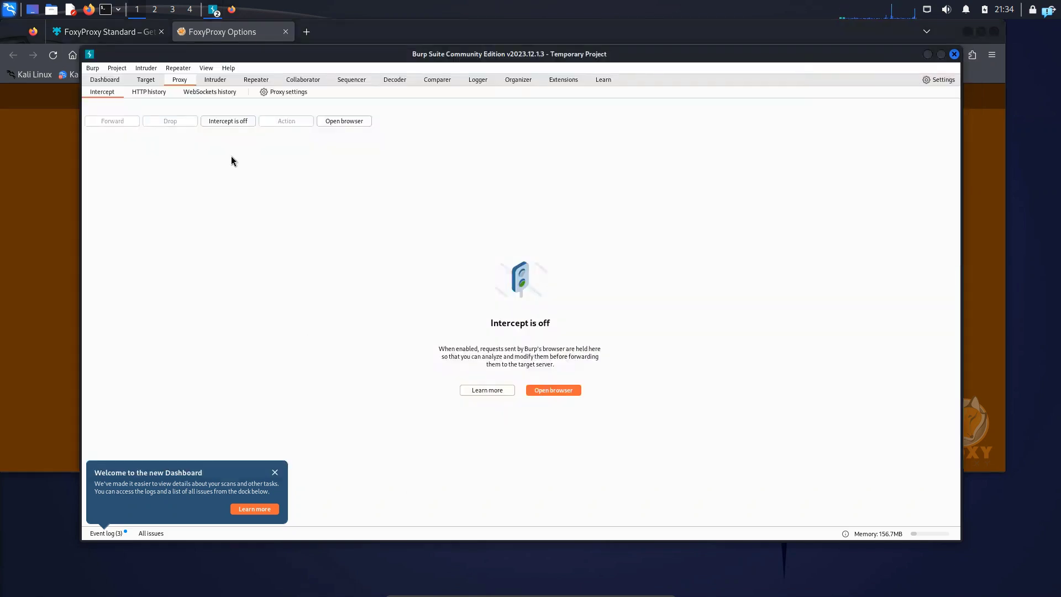
click(221, 121)
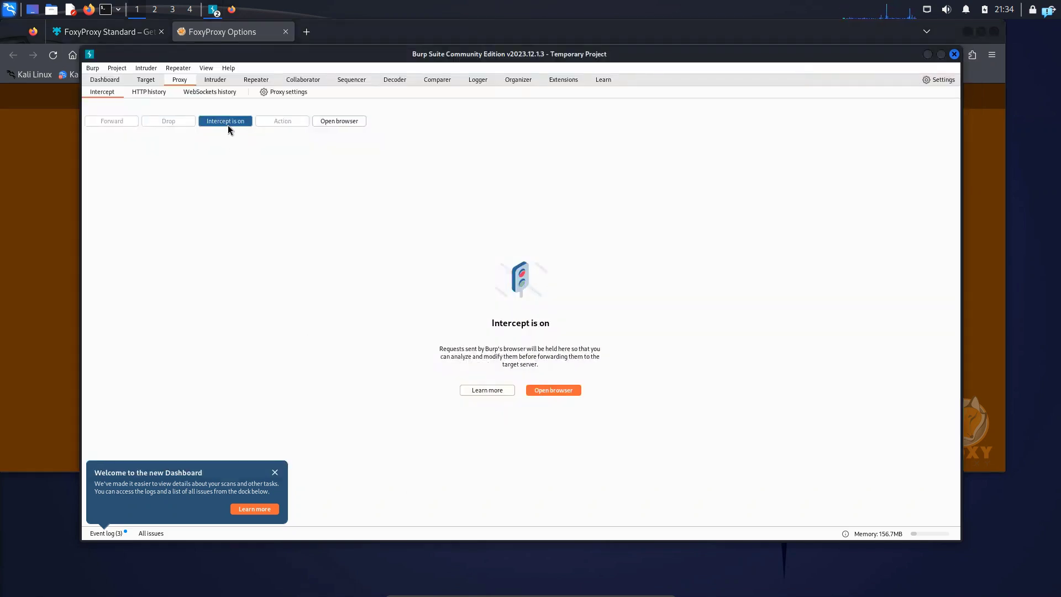
- Switch to Firefox, close the FoxyProxy Standard add-on page, and try to load google.com in a new tab
click(232, 9)
click(162, 32)
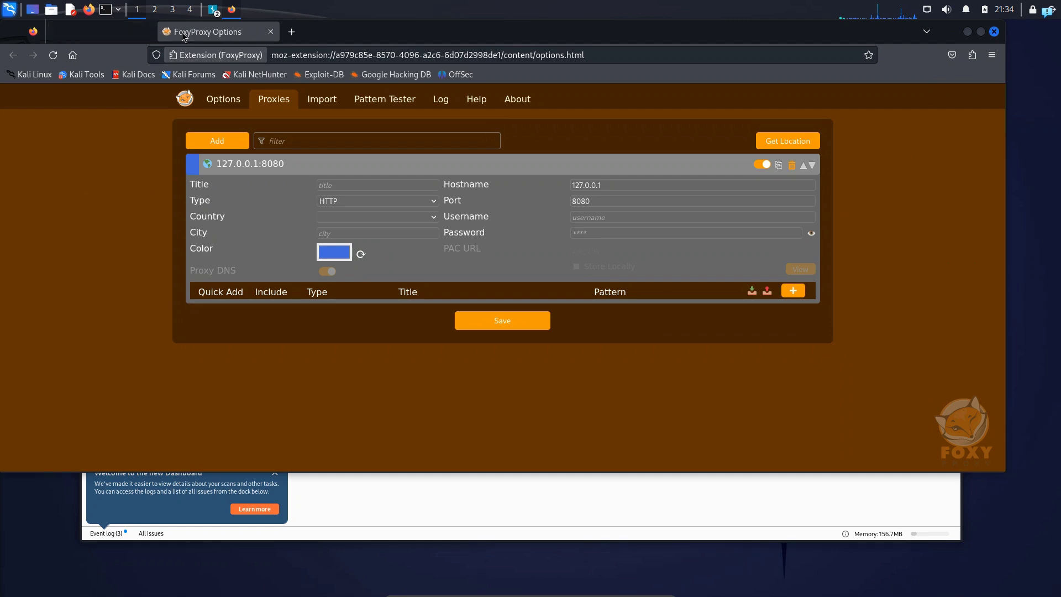
key(ctrl+t)
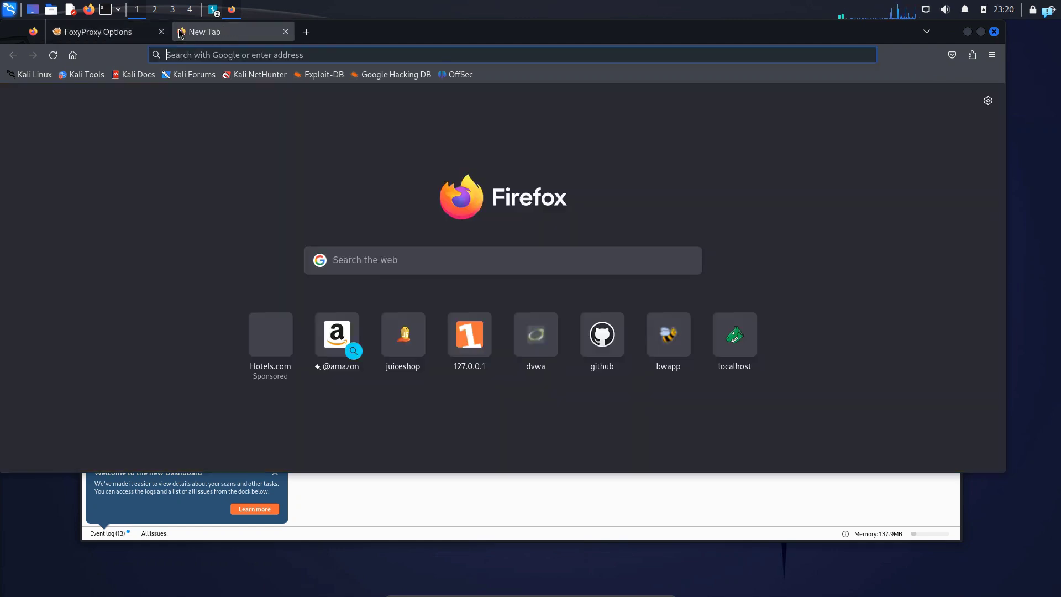
text(google.com/)
key(Return)
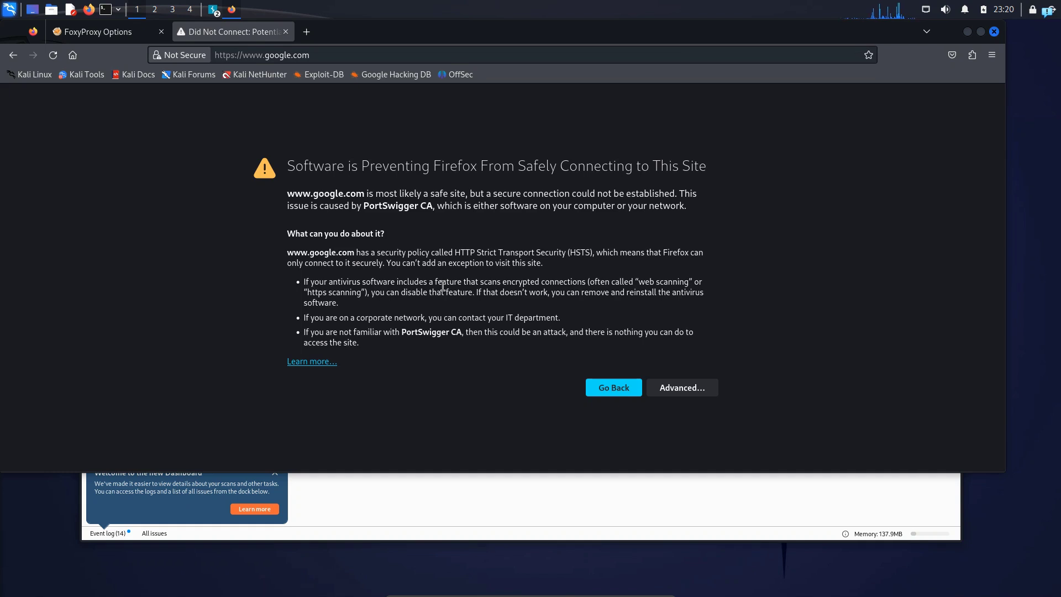
click(305, 32)
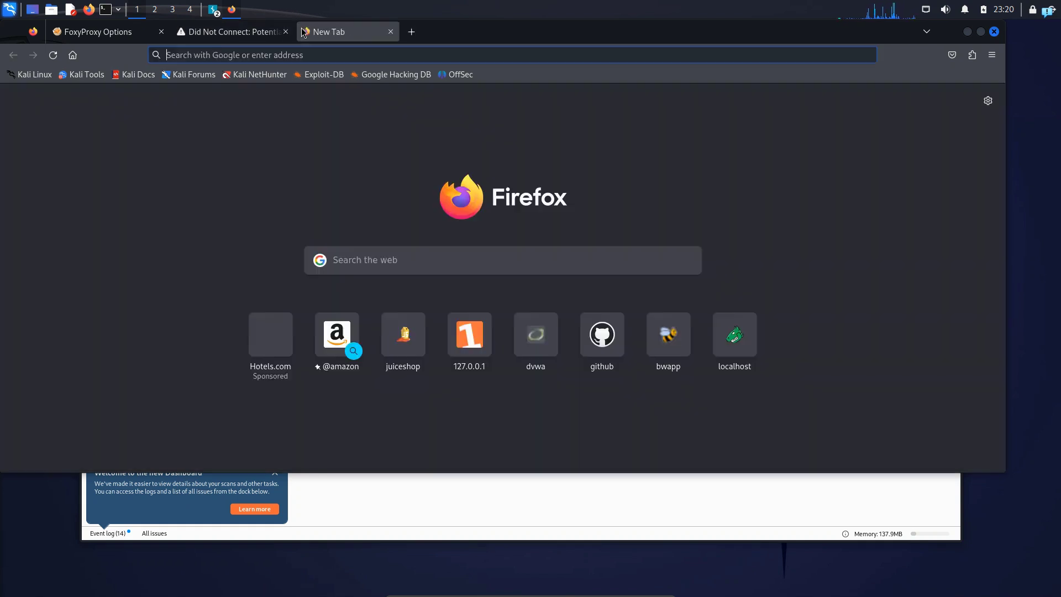
text(htt)
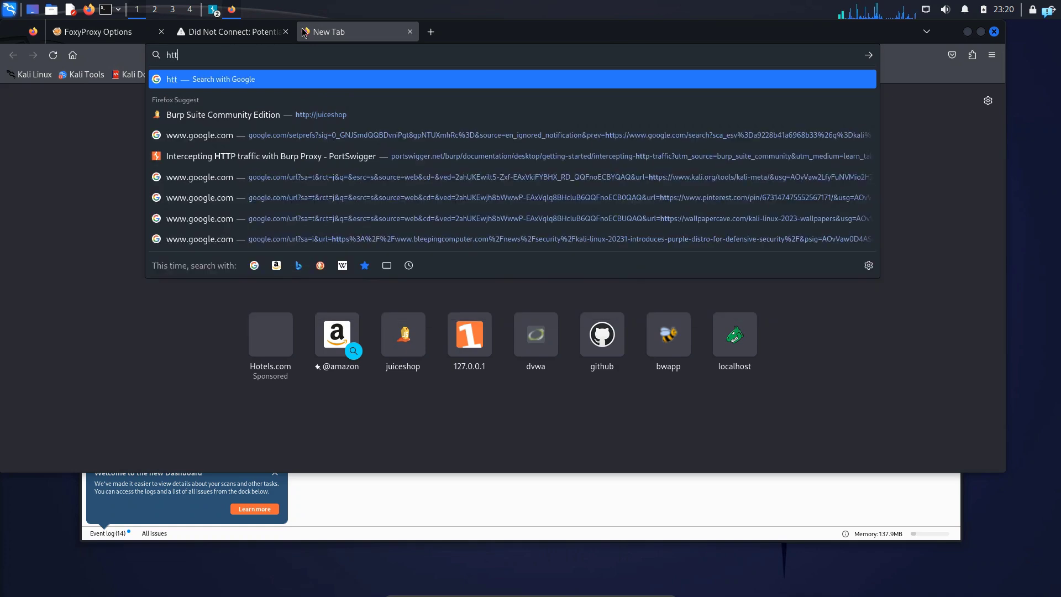
text(p://)
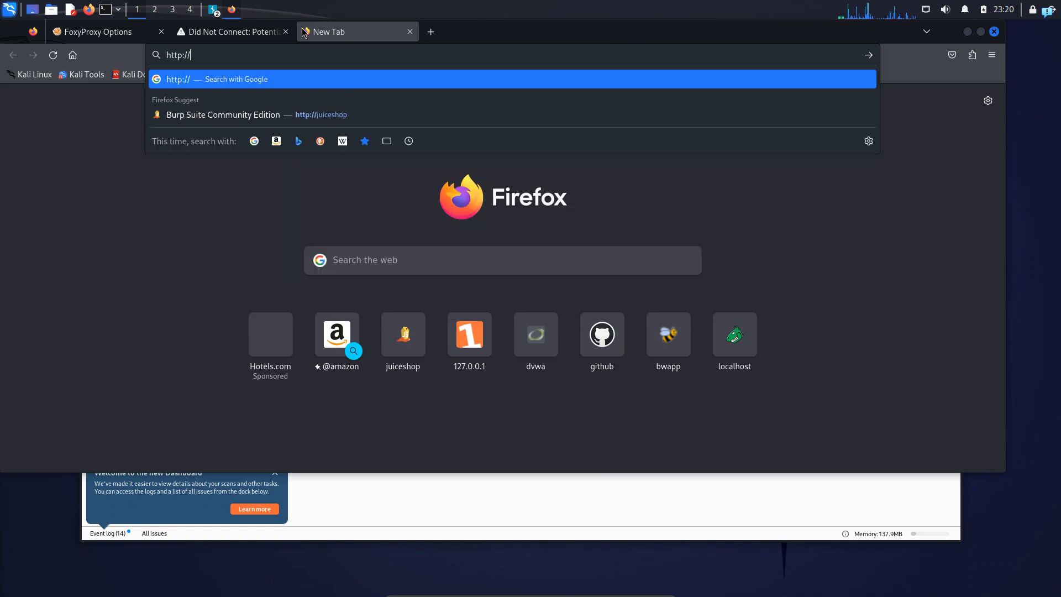
text(burpsuite)
key(Return)
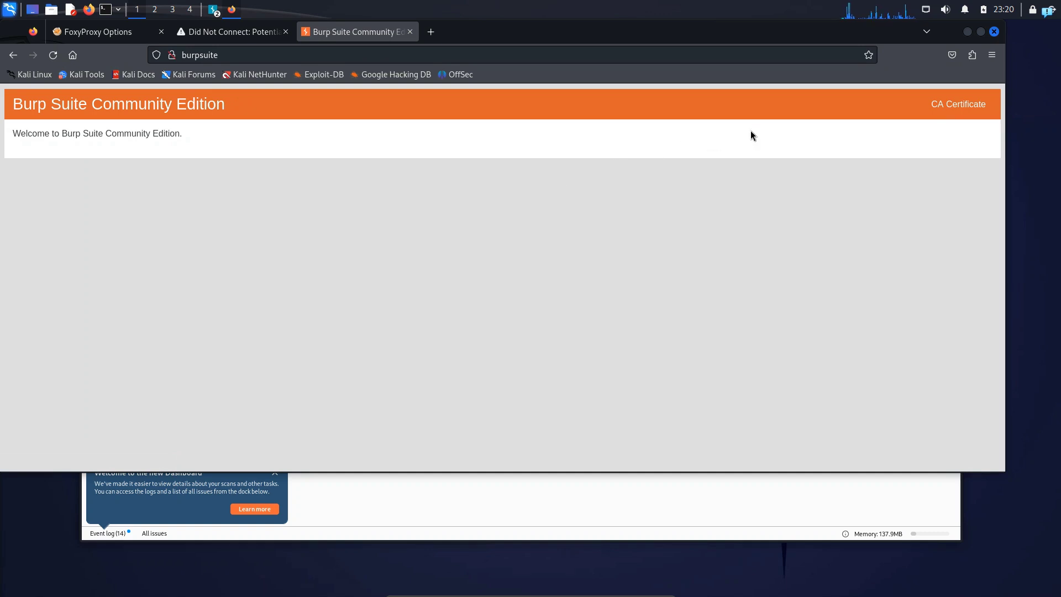
click(953, 108)
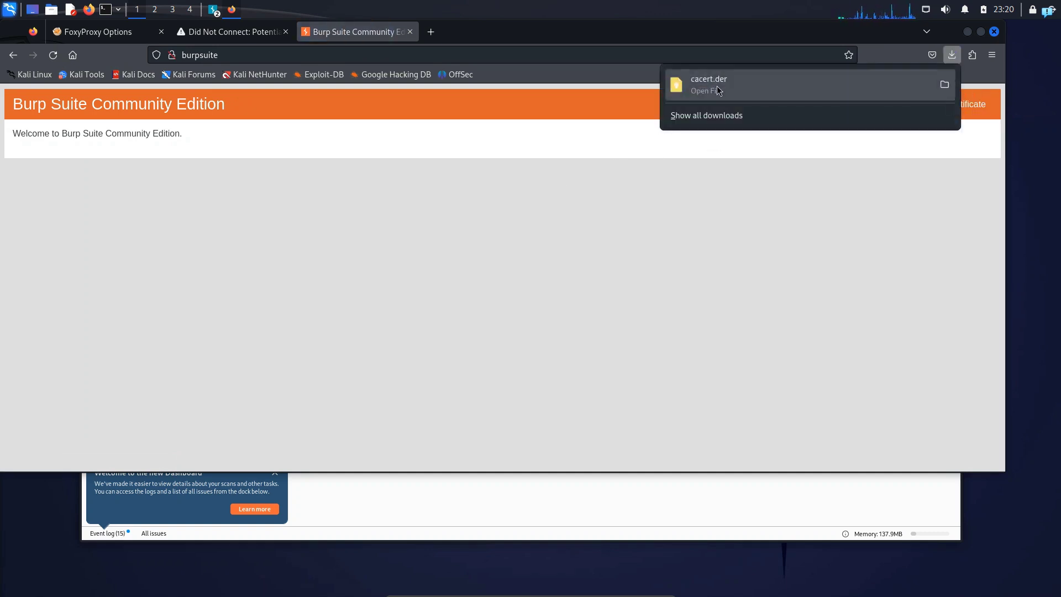
- Show the downloaded cacert.der in its folder, and open the list of certificate authorities from Firefox's Privacy & Security settings
click(945, 84)
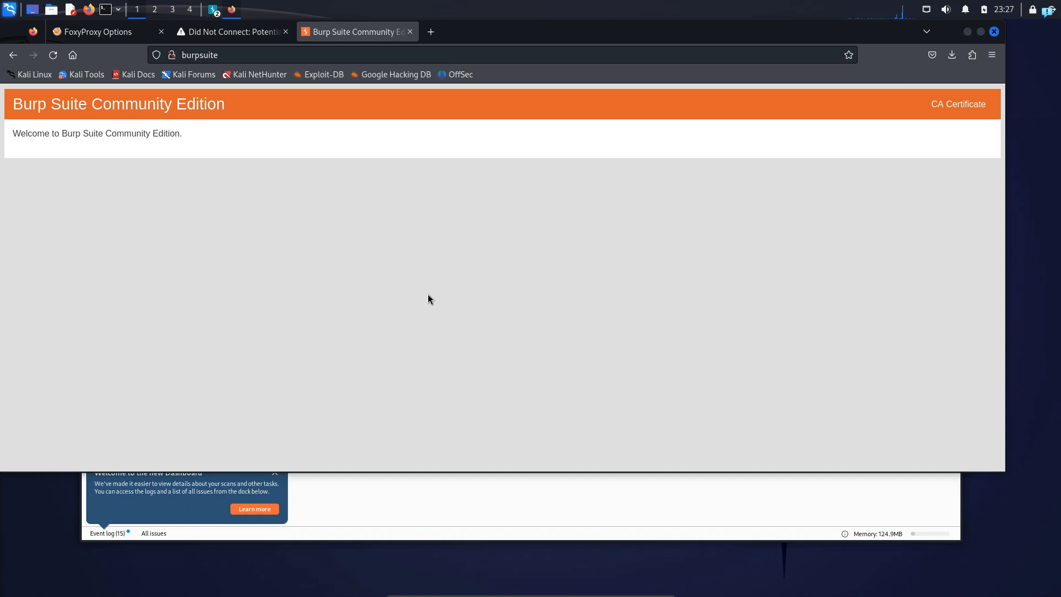
click(992, 55)
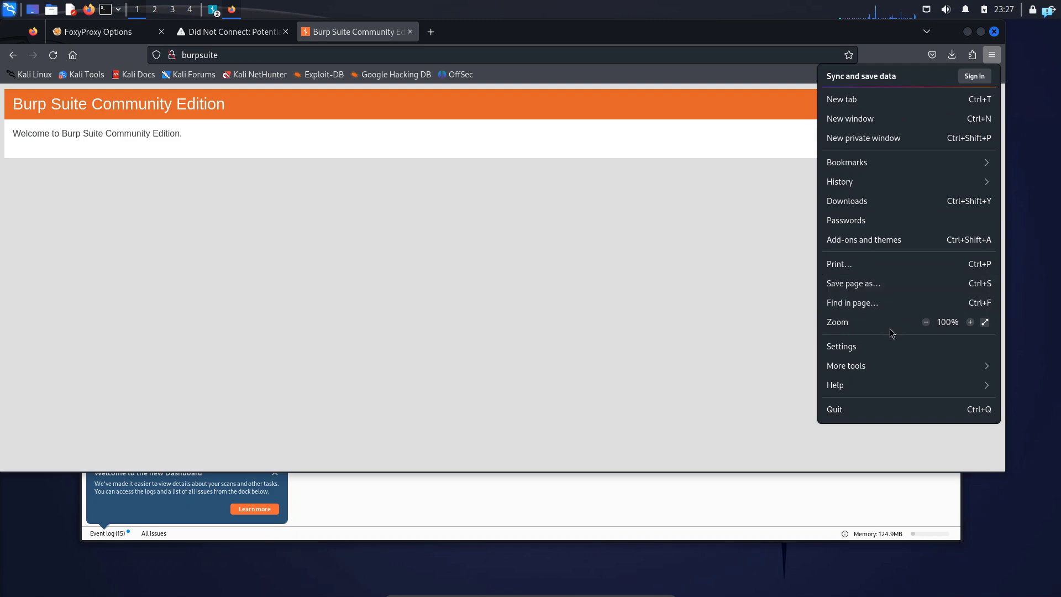
click(890, 346)
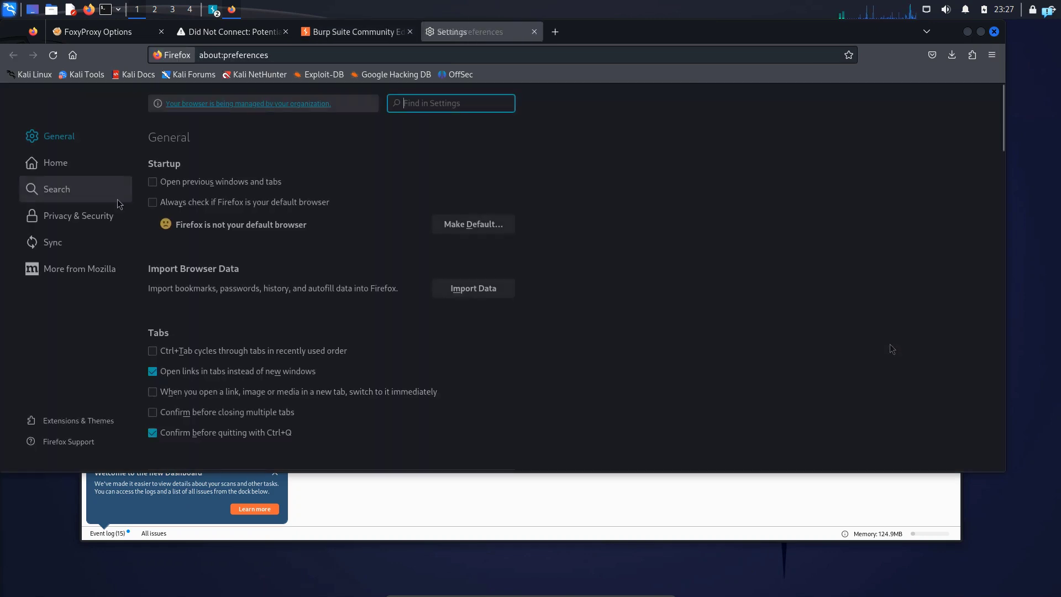
click(65, 220)
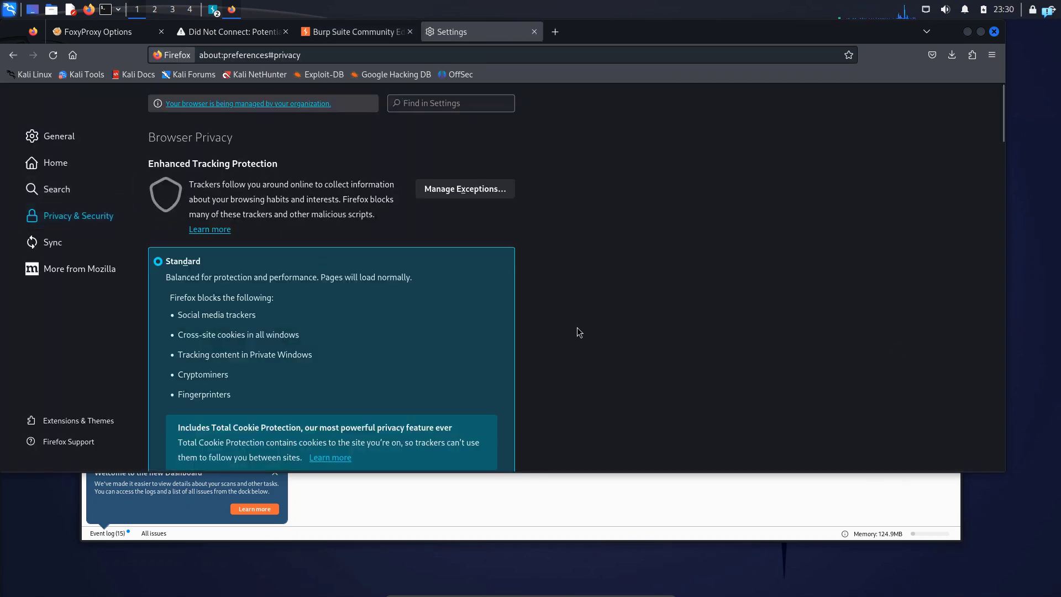
scroll(578, 327, down, 5)
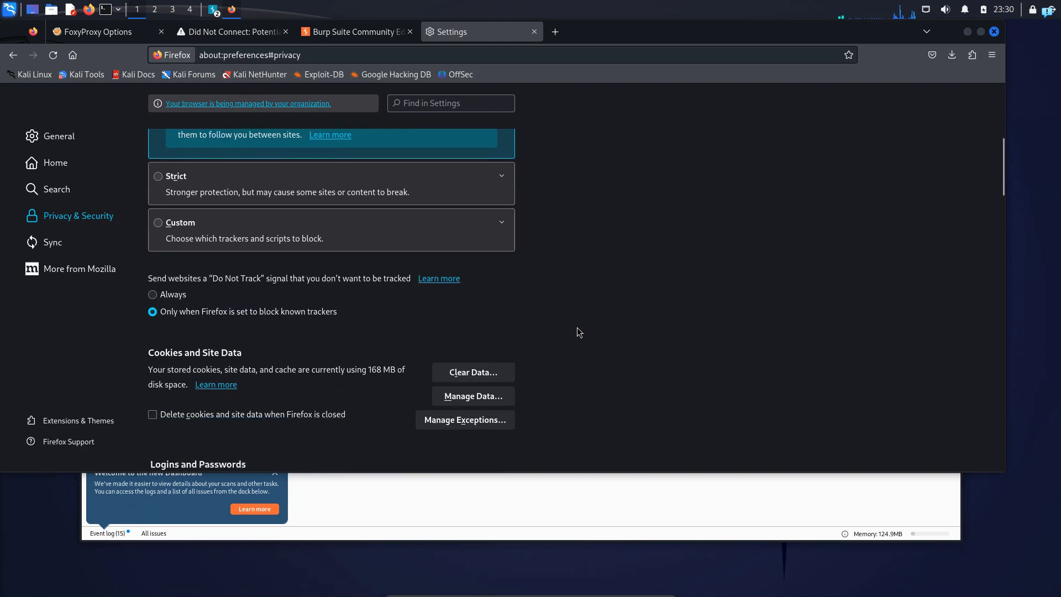
scroll(577, 327, down, 20)
drag(148, 311, 219, 355)
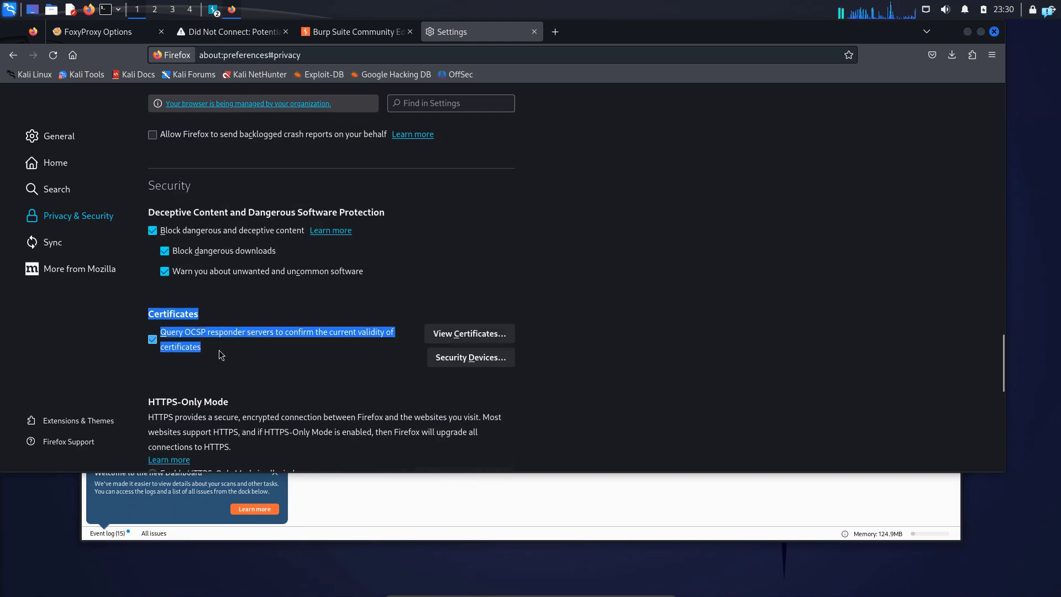
click(469, 334)
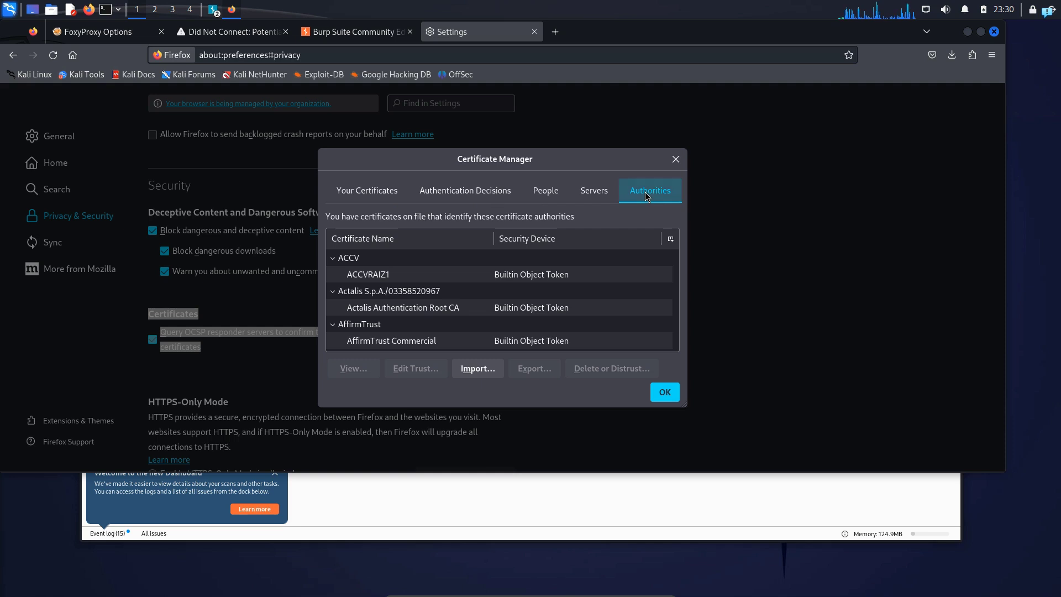
- Import cacert.der from Downloads as an authority trusted to identify websites and email users, and close the settings page
click(480, 370)
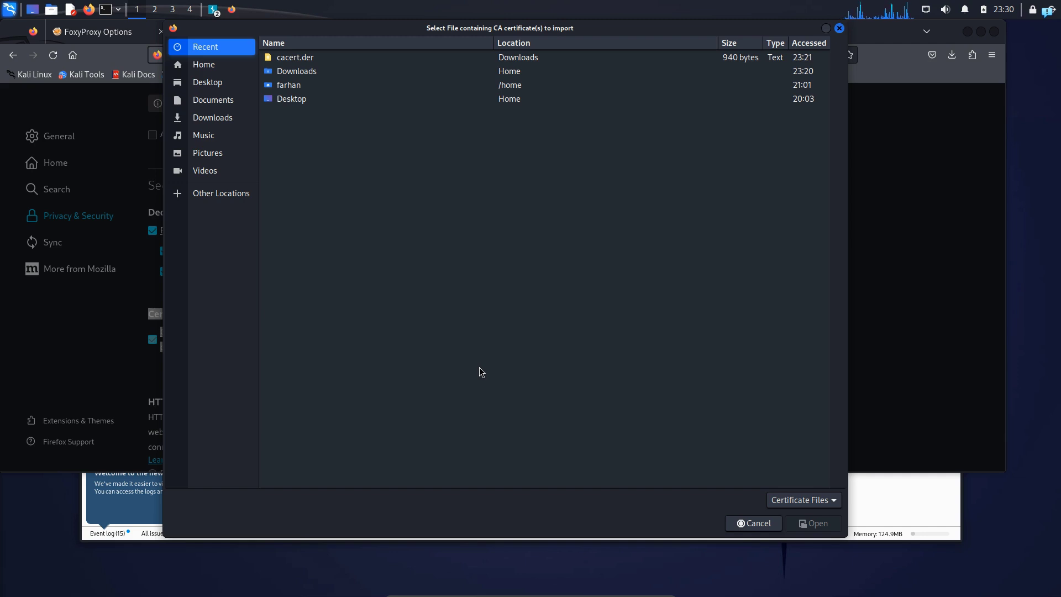
click(230, 119)
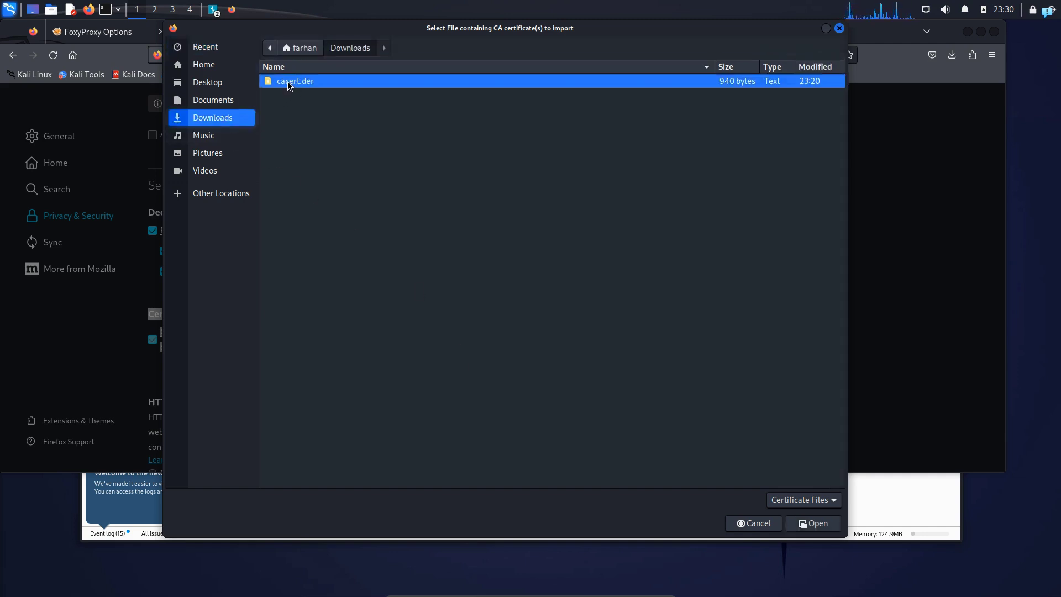
click(816, 524)
click(328, 301)
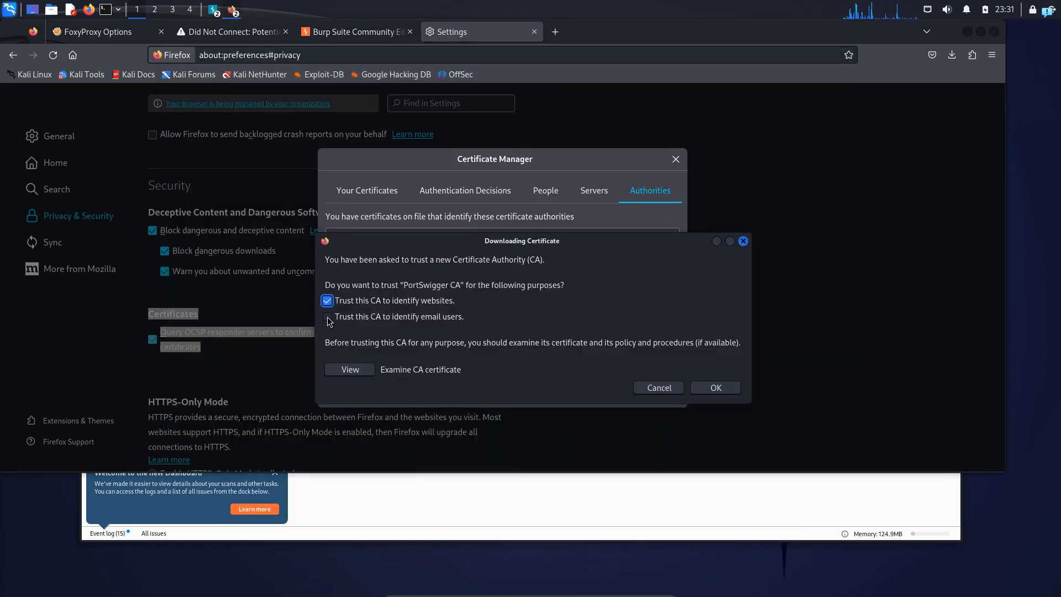
click(328, 316)
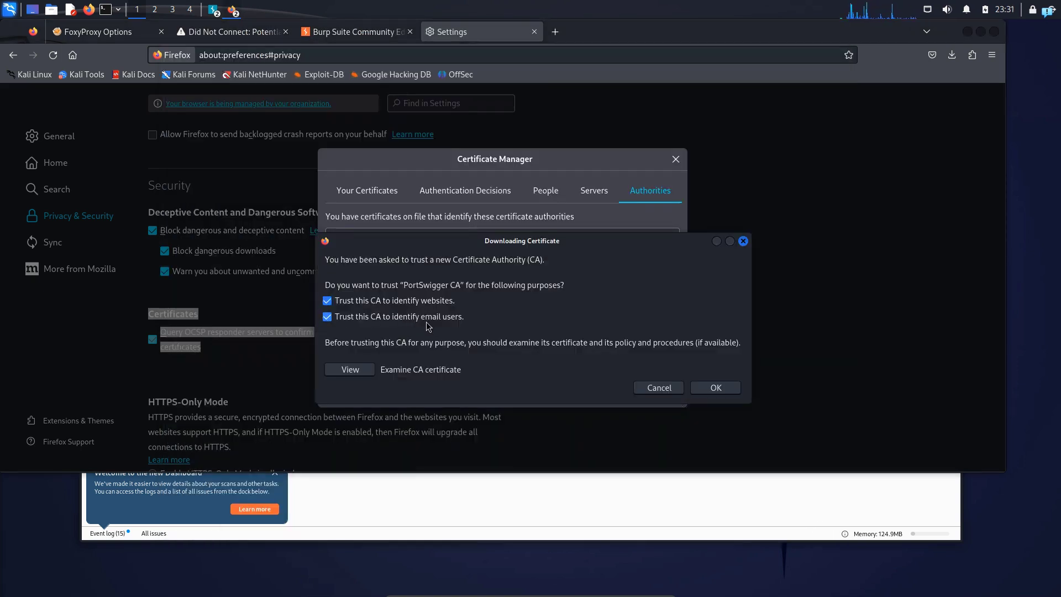
click(716, 387)
click(665, 392)
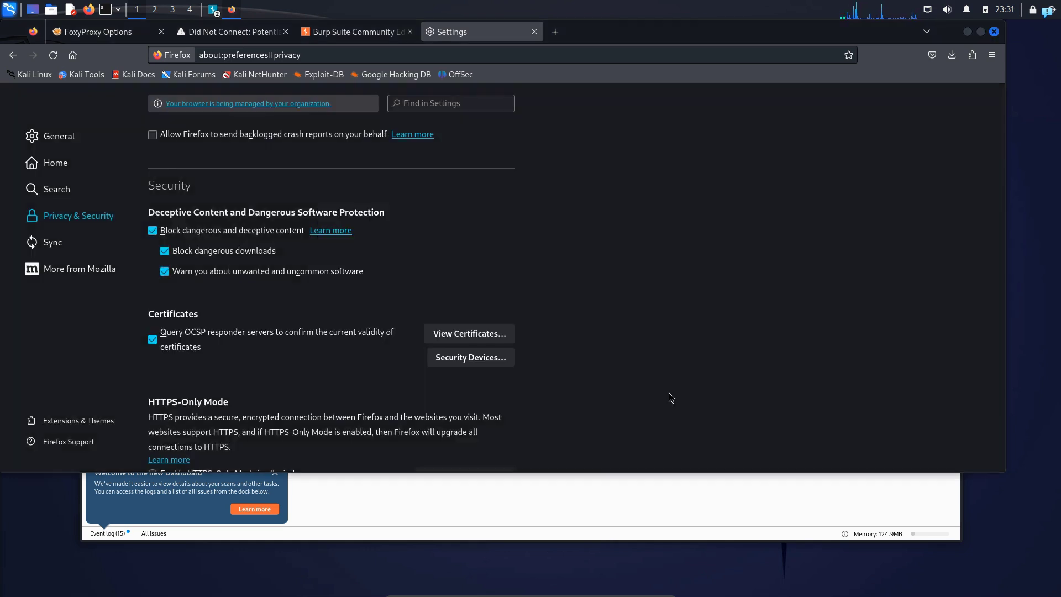
click(535, 32)
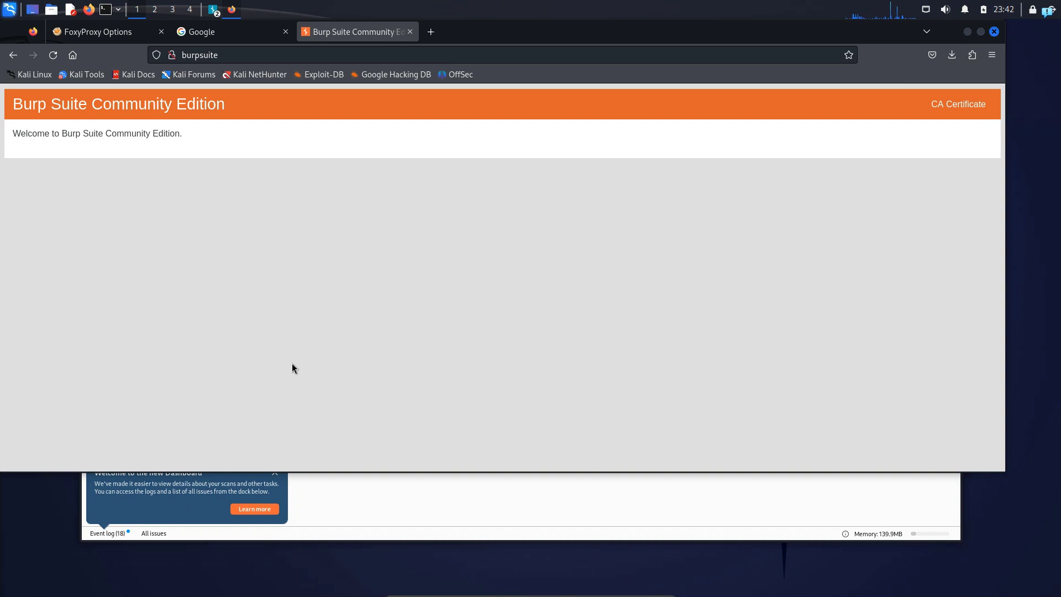
- Activate the 127.0.0.1:8080 proxy in the FoxyProxy extension, and turn request interception on after switching to Burp Suite
click(972, 55)
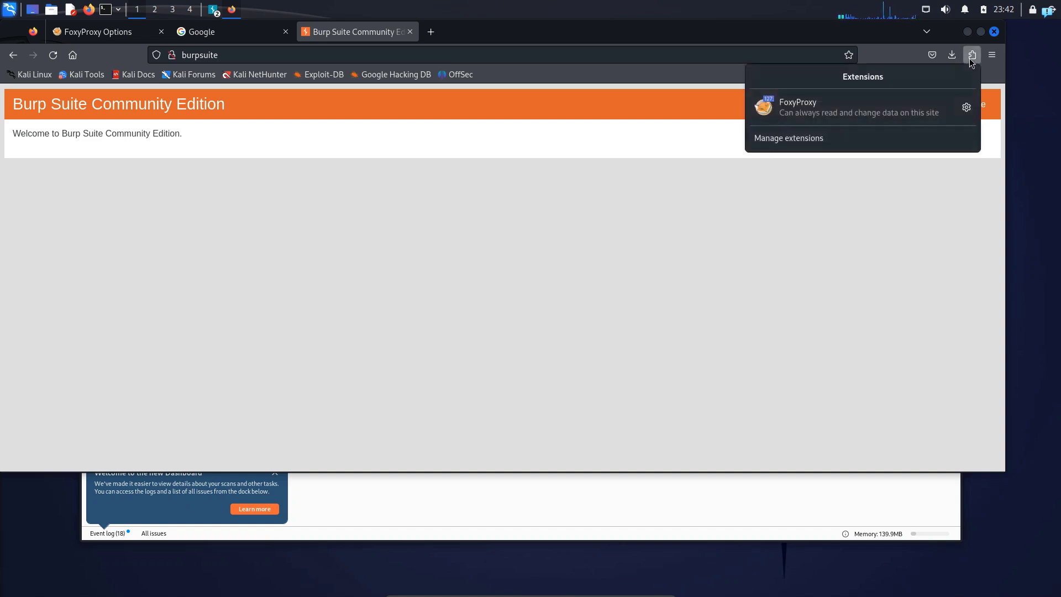
click(791, 110)
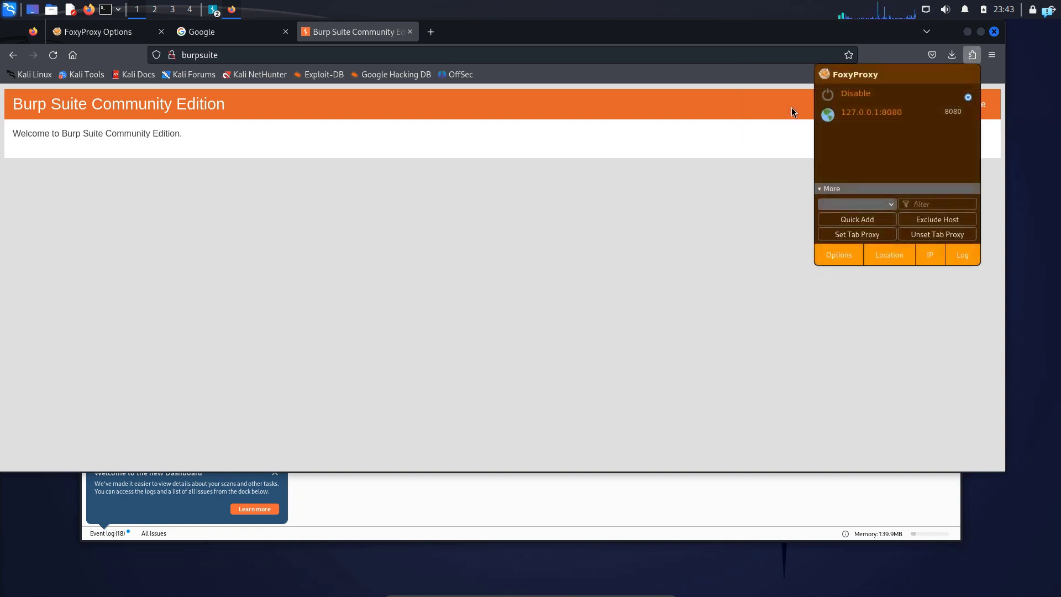
click(862, 118)
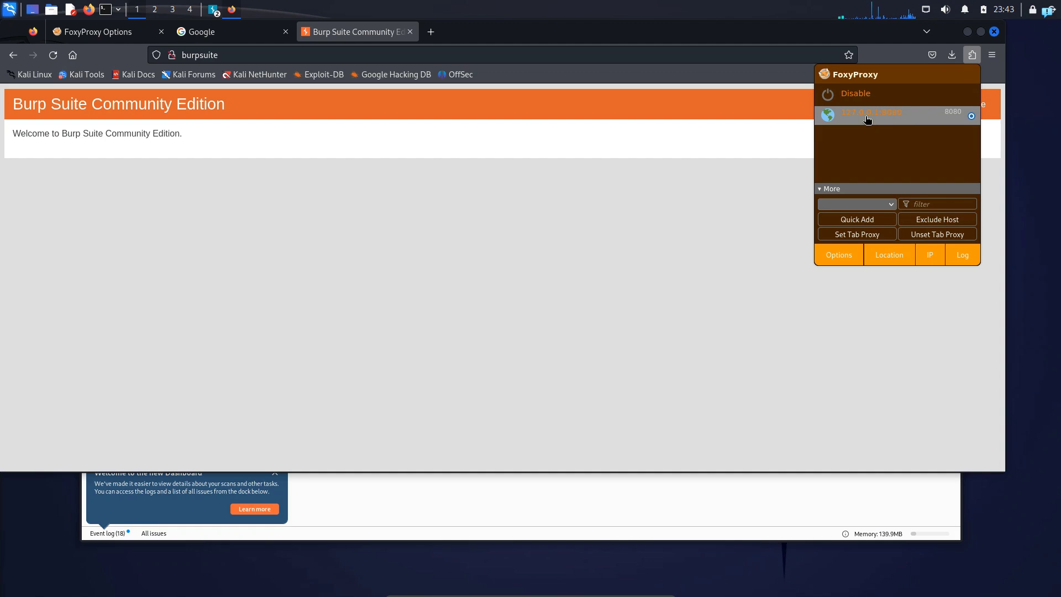
click(523, 511)
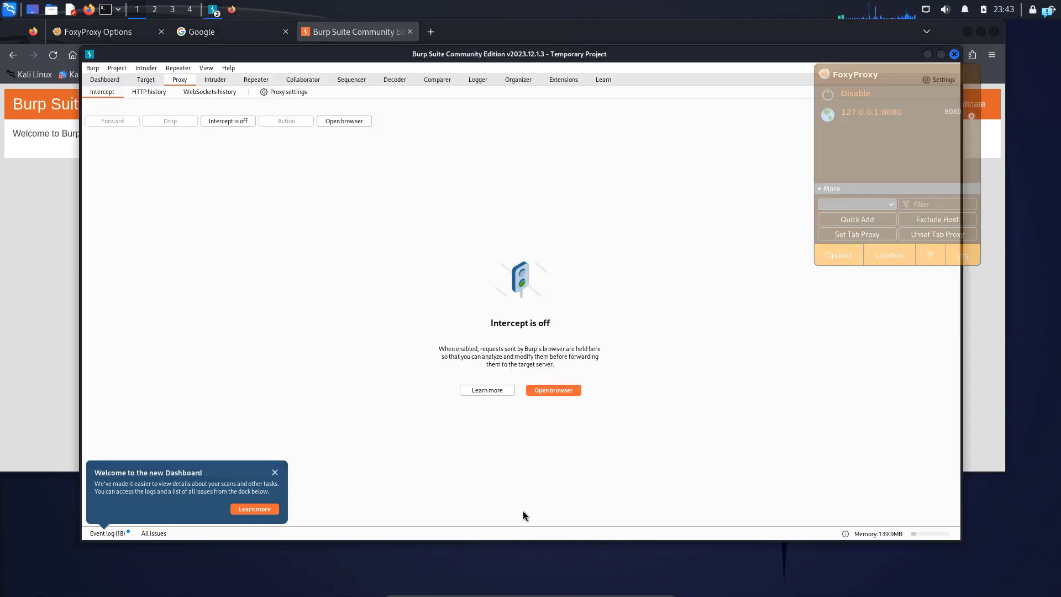
click(221, 121)
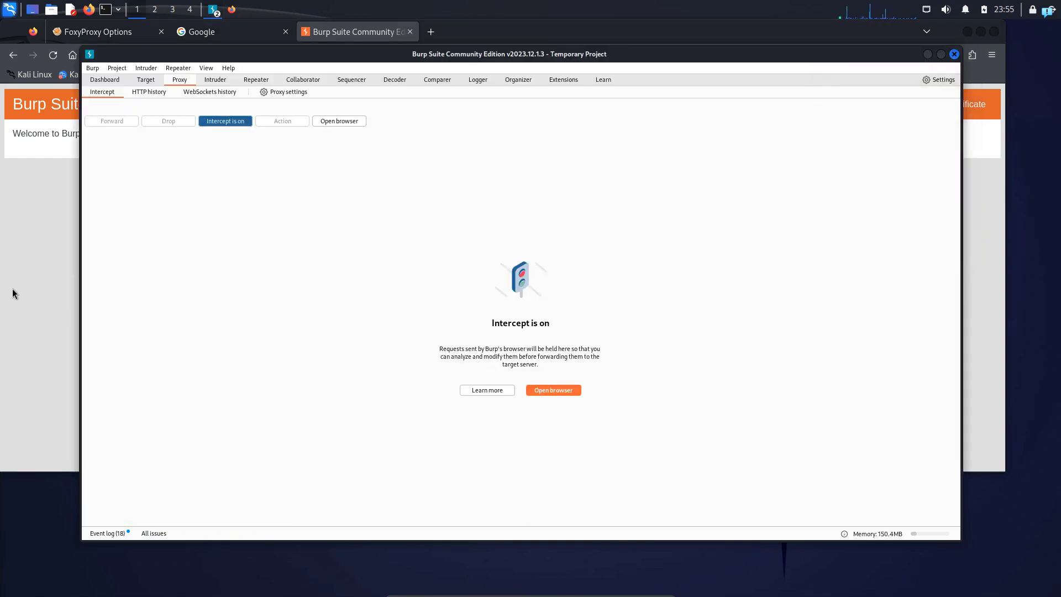
- Switch to Firefox and load google.com in a new tab, and select and drop the intercepted request in Burp Suite
click(12, 288)
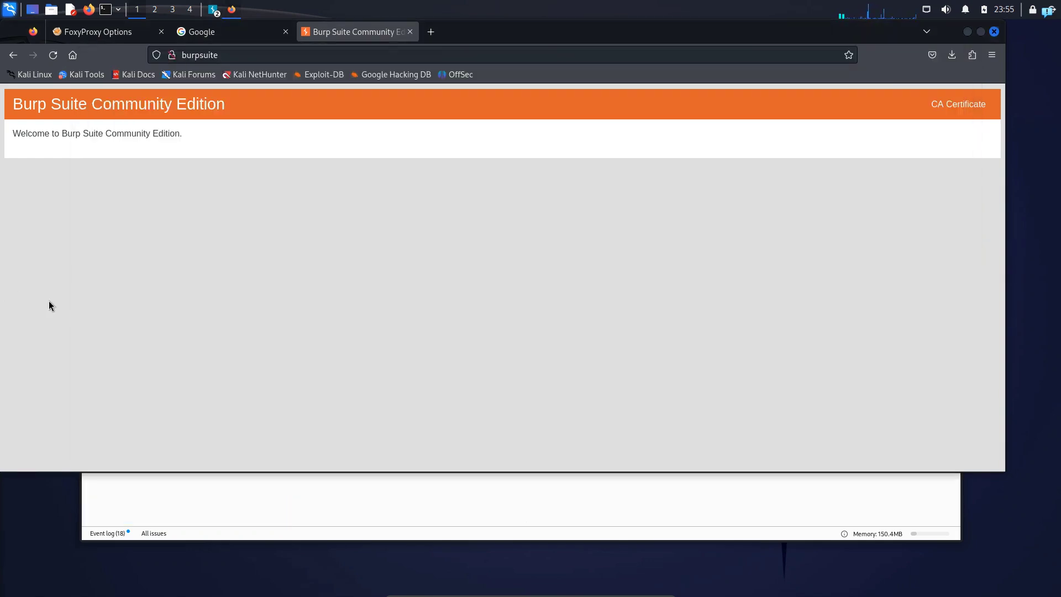
click(433, 34)
text(google.com)
key(Return)
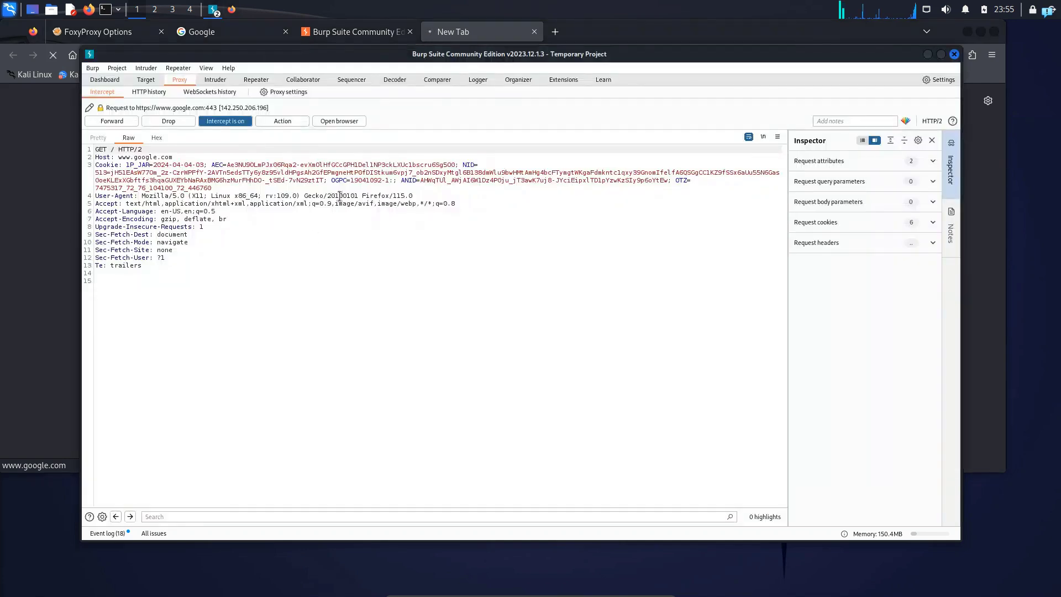
click(251, 298)
key(ctrl+a)
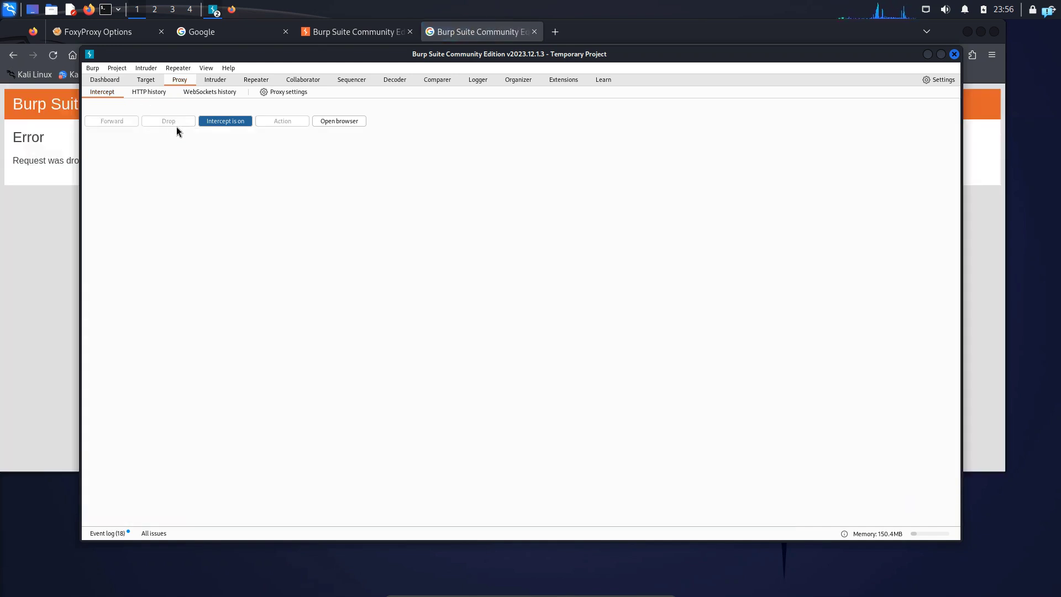
click(64, 254)
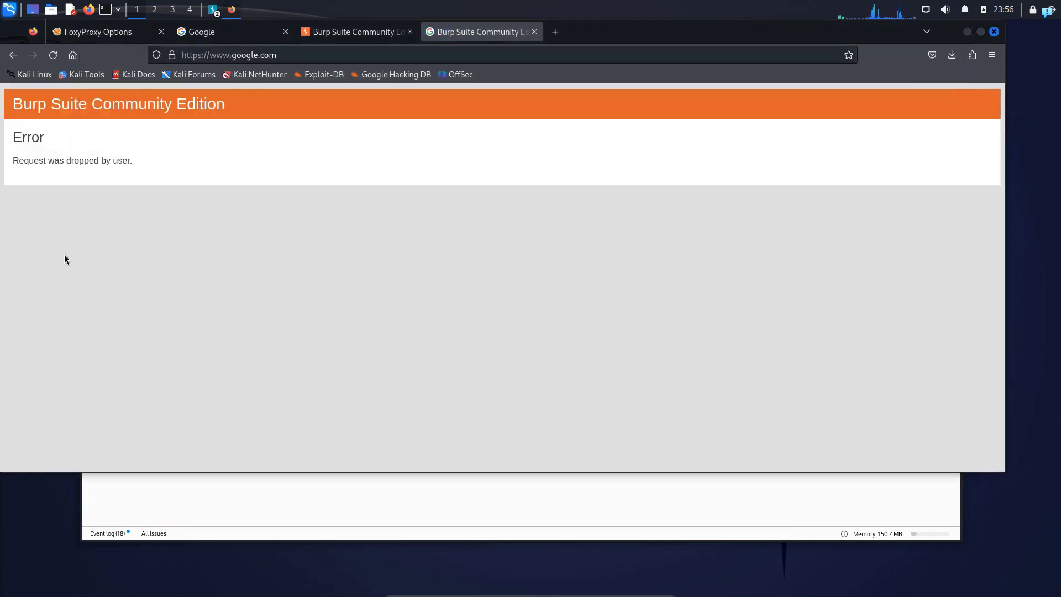
click(556, 32)
text(ht)
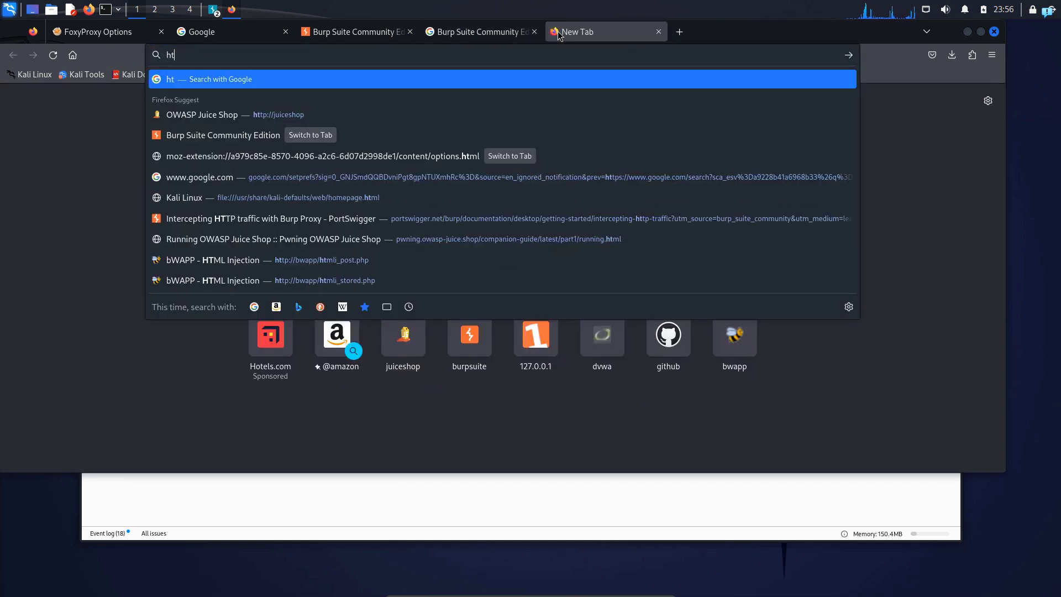
text(tp:/)
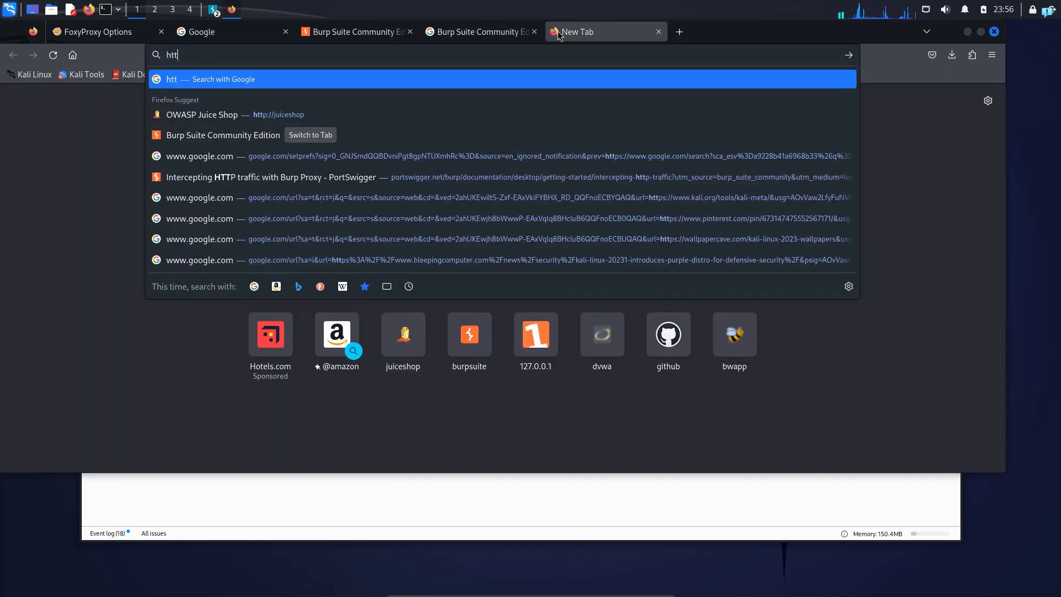
key(Down)
key(Down)
click(224, 115)
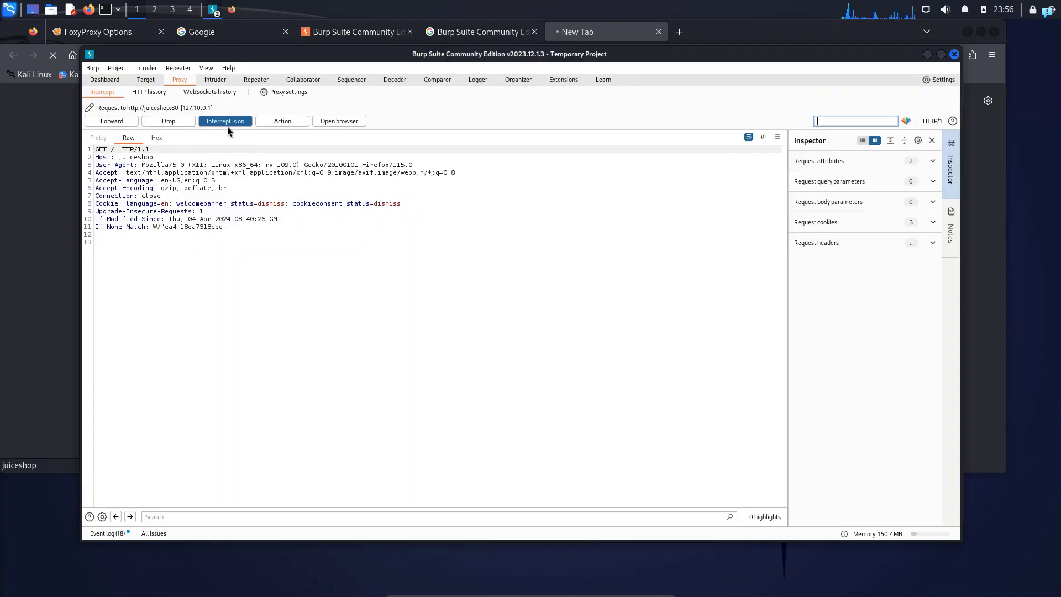
drag(264, 271, 77, 150)
click(498, 349)
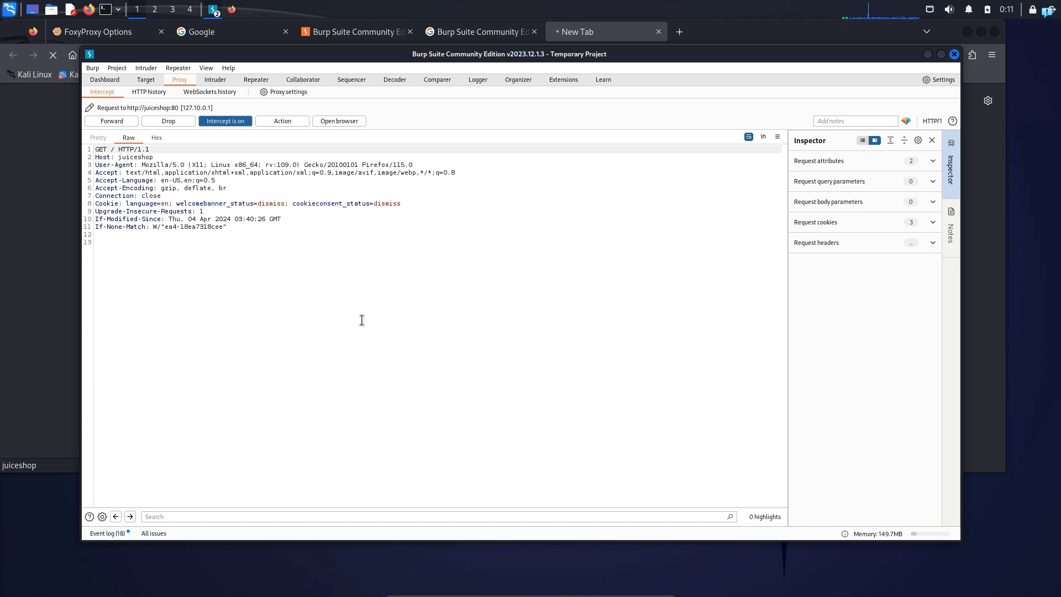
- Switch to Firefox, open about:config in a new tab, and accept the risk to reach the advanced preferences
click(56, 267)
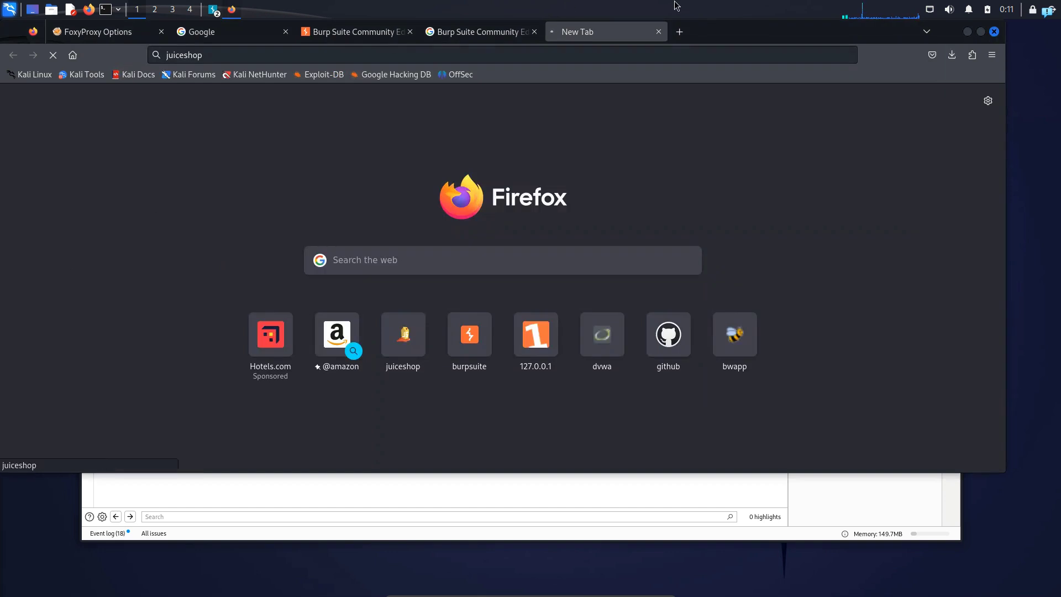
click(680, 36)
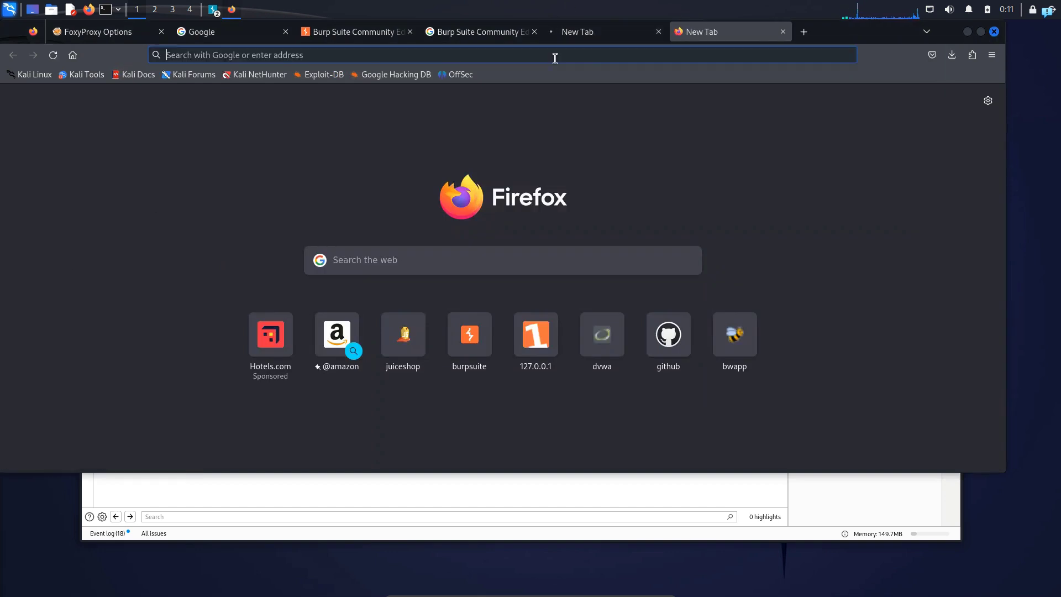
text(about:)
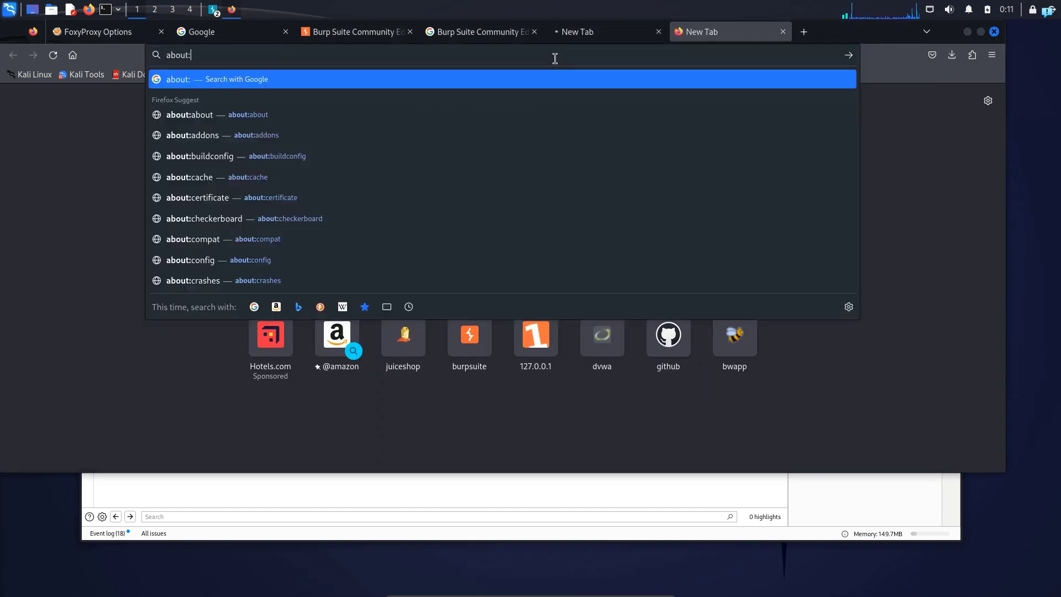
text(config)
key(Return)
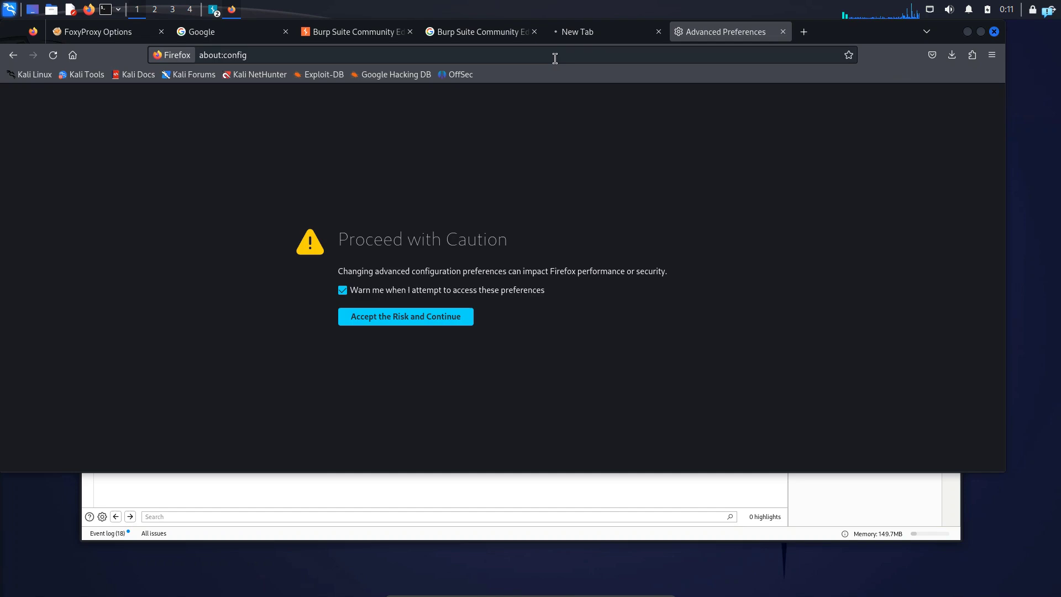
click(437, 320)
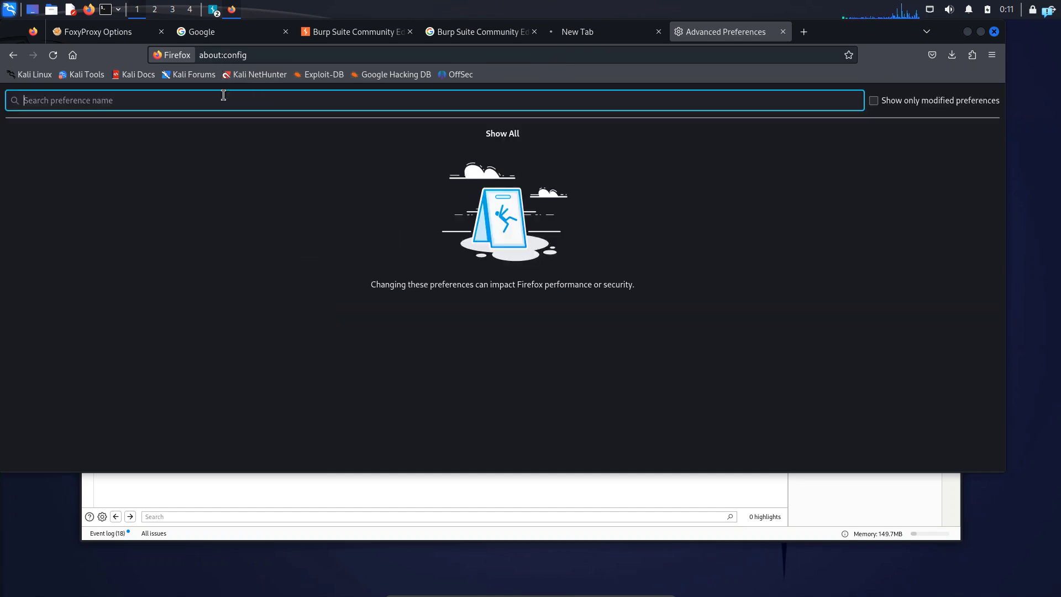
- Find the network.proxy preferences and set network.proxy.allow_hijacking_localhost to true
text(network.pr)
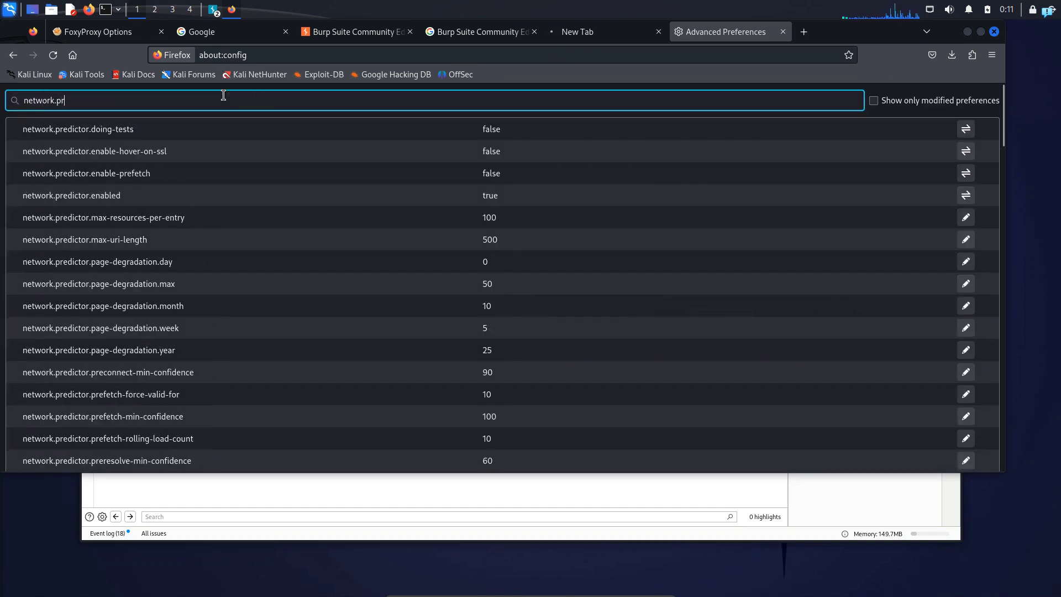
text(oxy)
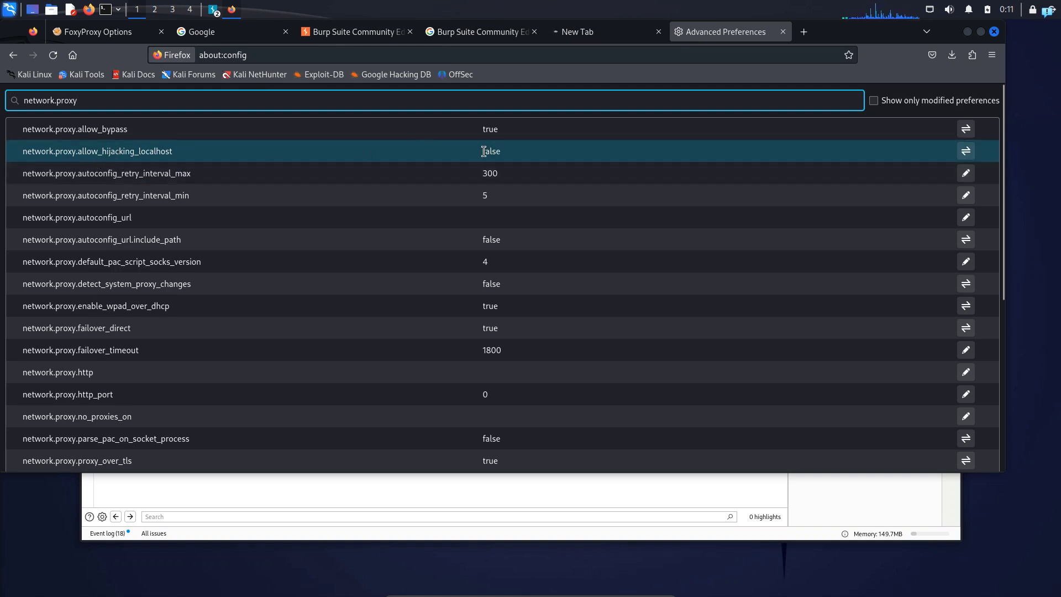
click(966, 151)
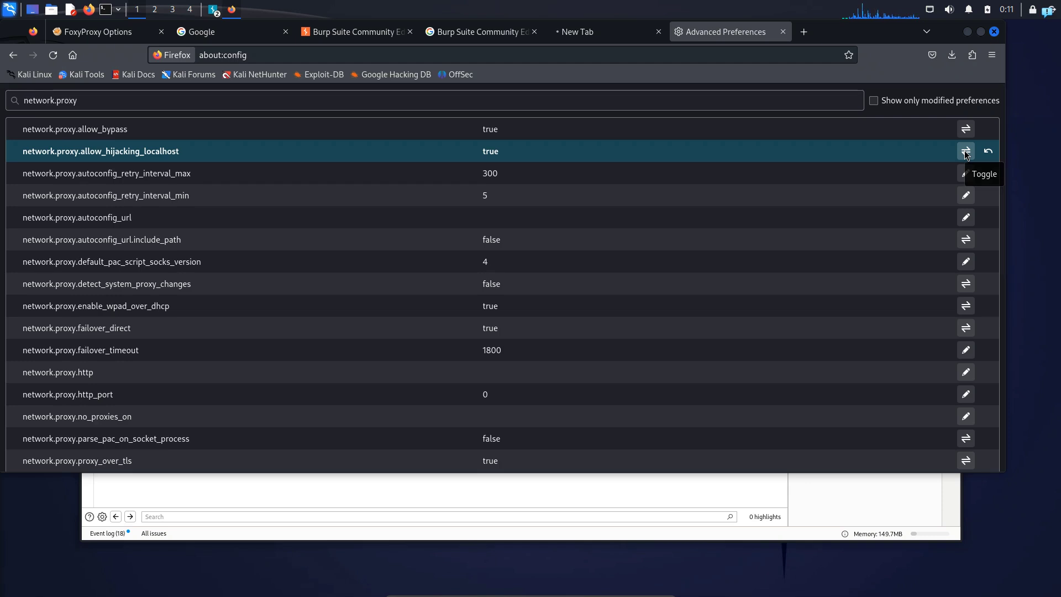